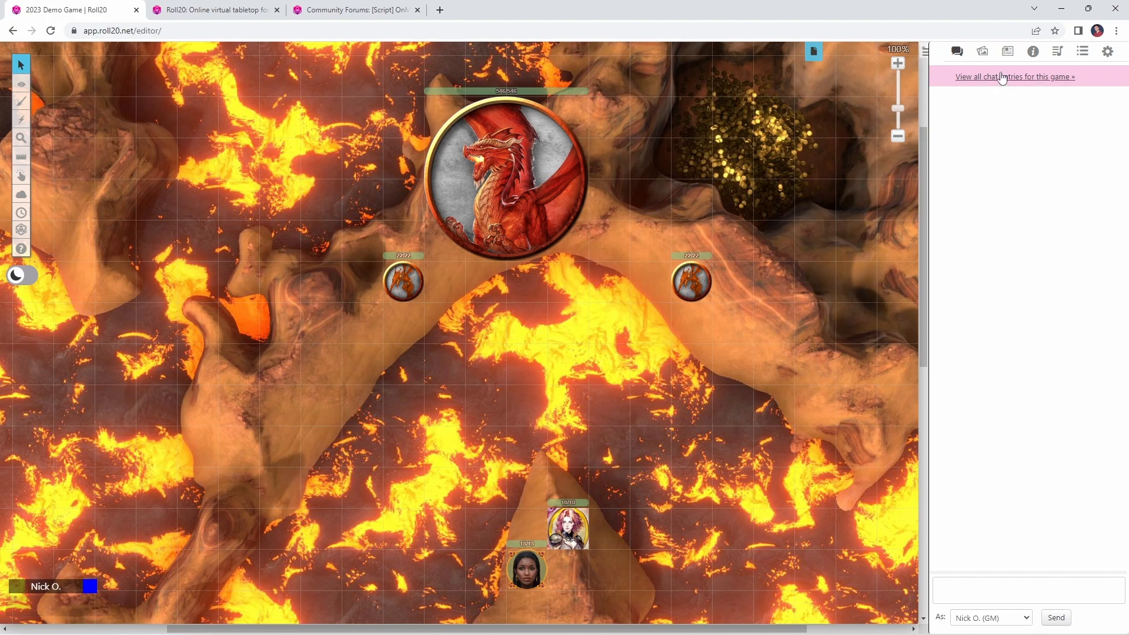
# Create a new journal character named Red Dragon Lair and save it
pyautogui.click(1093, 101)
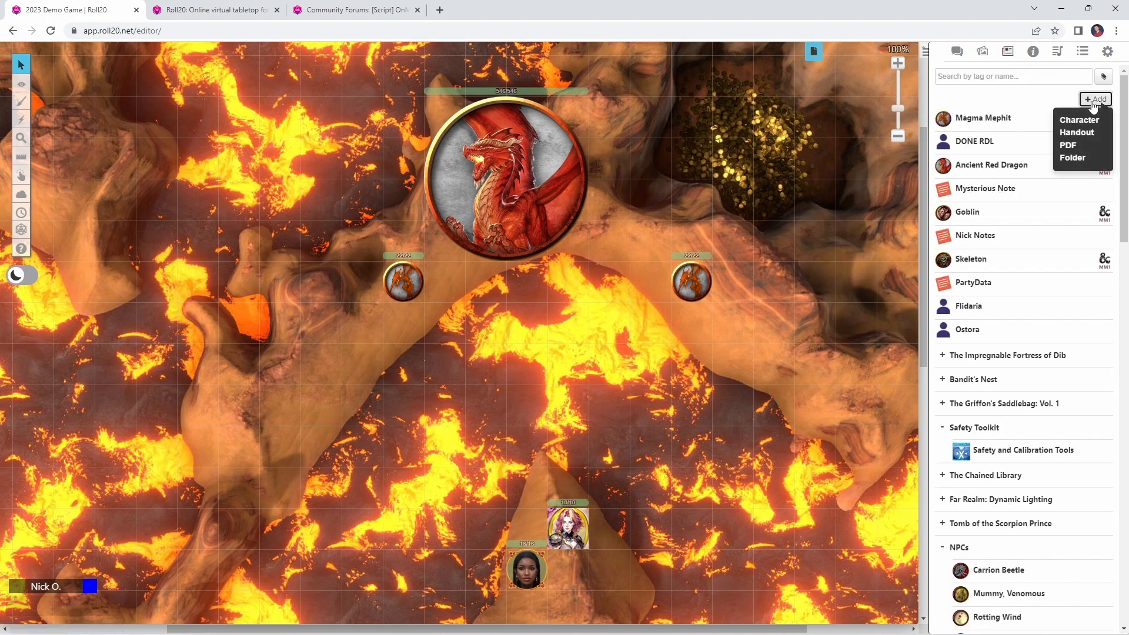
pyautogui.click(1088, 121)
pyautogui.tripleClick(617, 139)
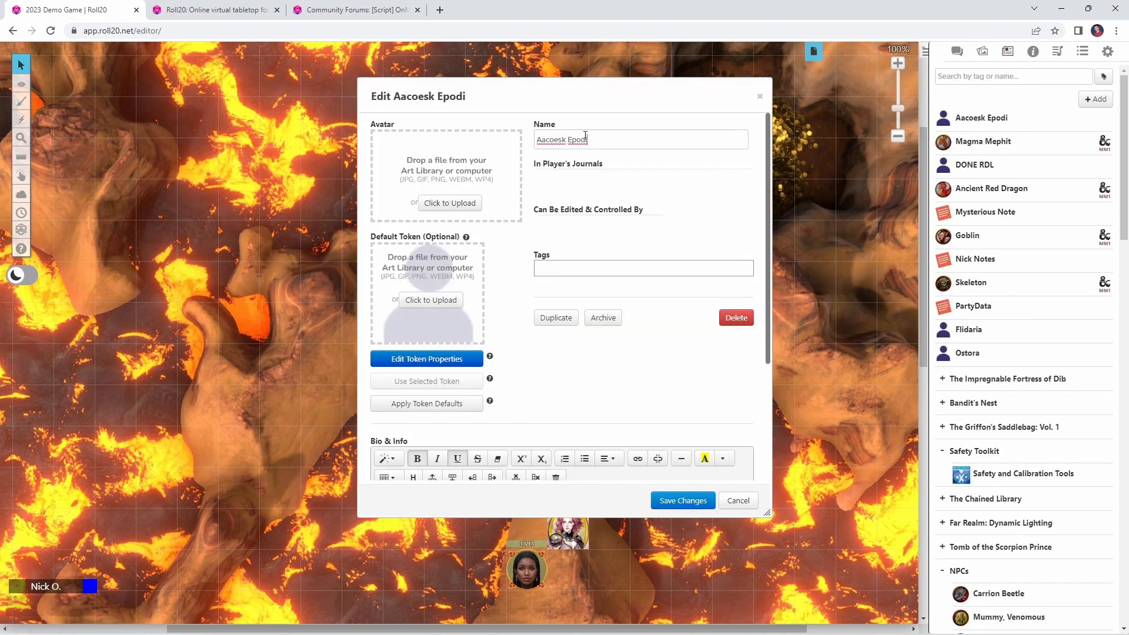
pyautogui.write('Red Dragon Lair')
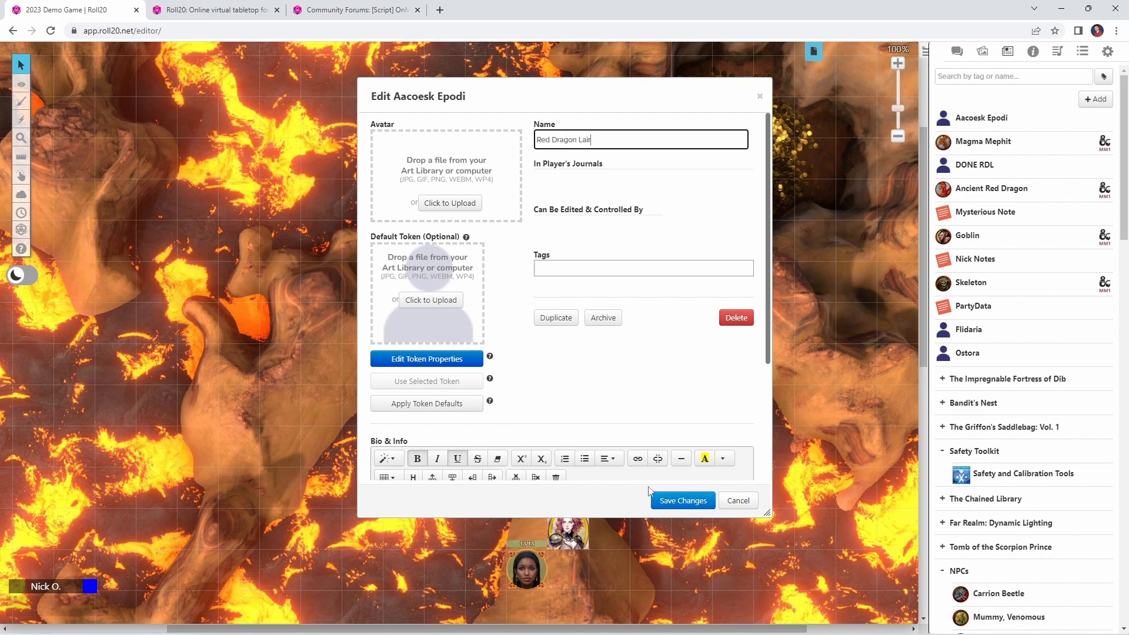
pyautogui.click(677, 498)
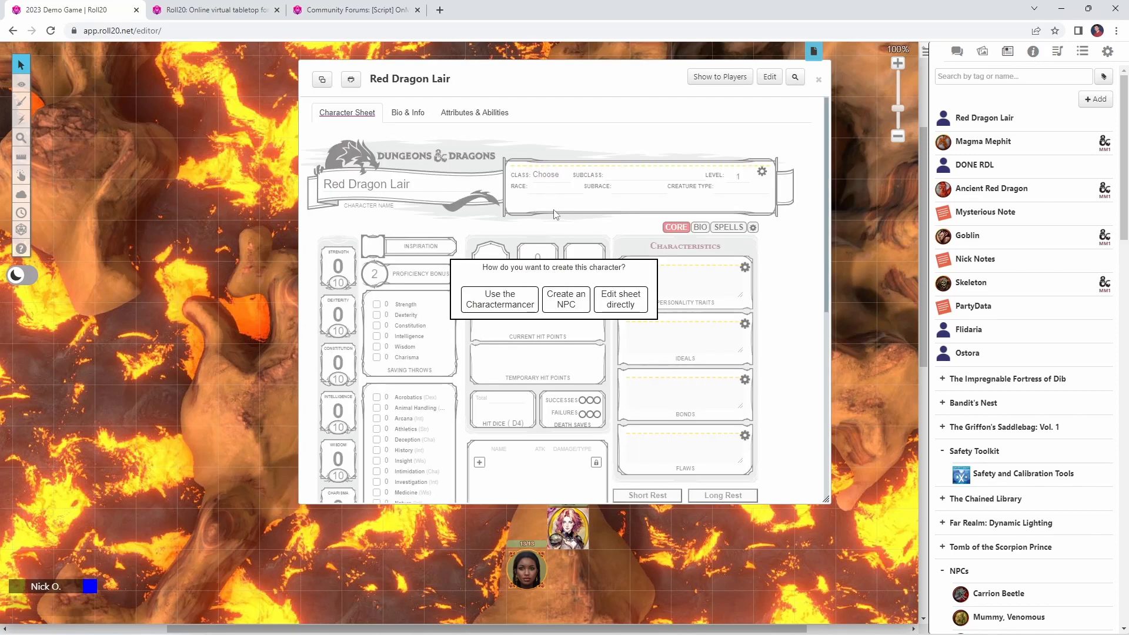
# Set up Red Dragon Lair as an NPC and display its attributes and abilities, with the sheet moved off the dragon token
pyautogui.click(576, 309)
pyautogui.click(801, 152)
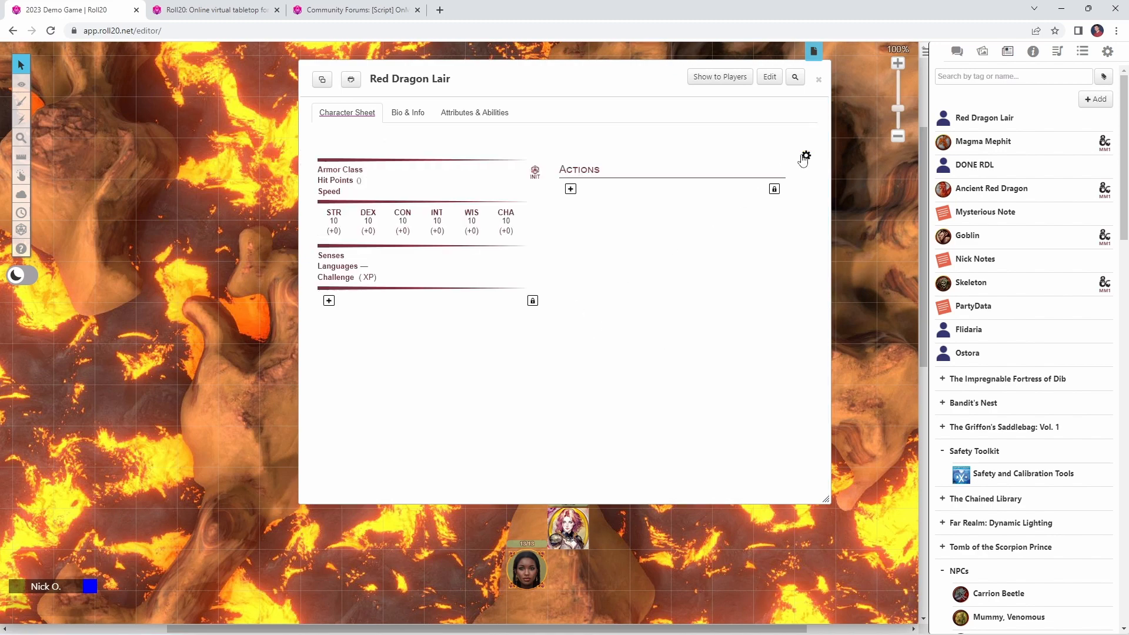
pyautogui.click(474, 112)
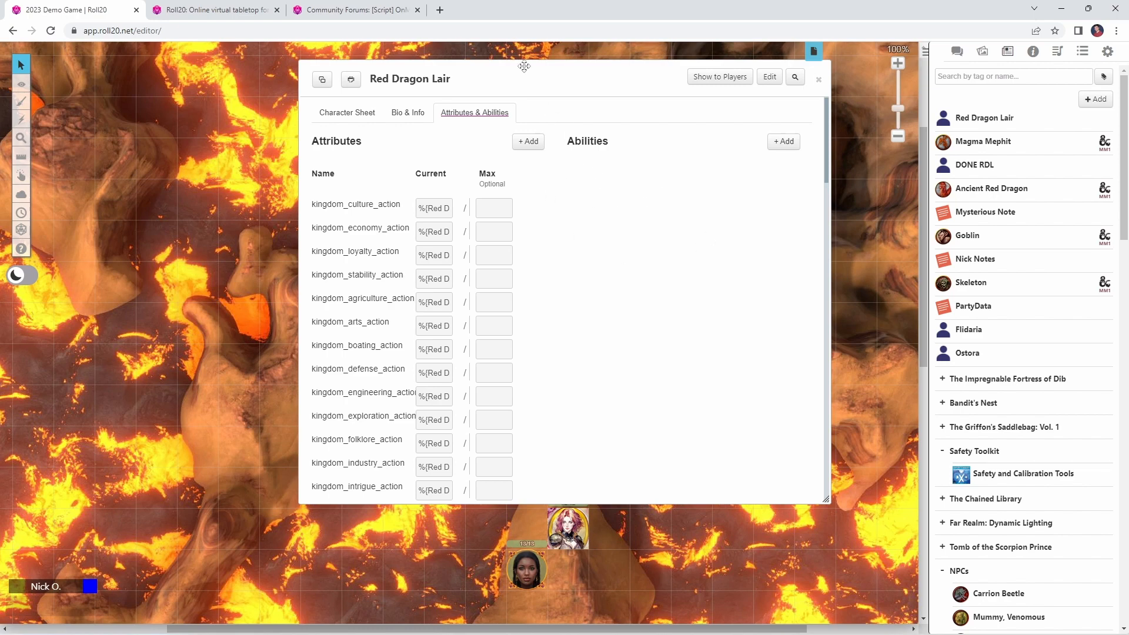
pyautogui.moveTo(514, 76); pyautogui.dragTo(697, 198)
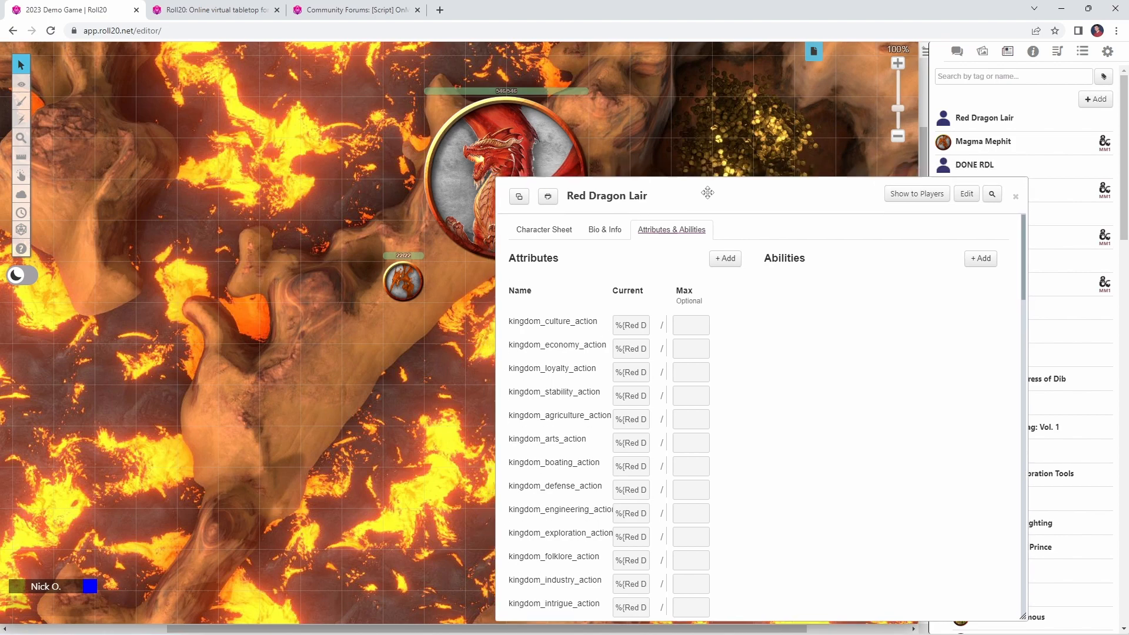
# Open the Ancient Red Dragon token's character sheet beside the lair sheet and review its actions and legendary actions
pyautogui.click(465, 144)
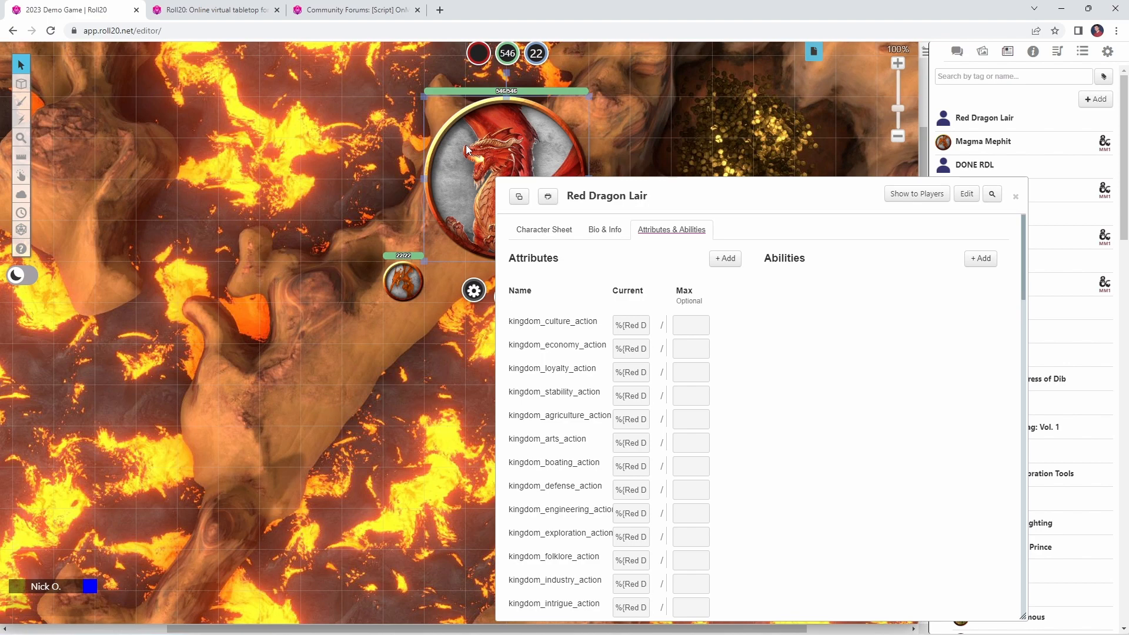
pyautogui.doubleClick(462, 159)
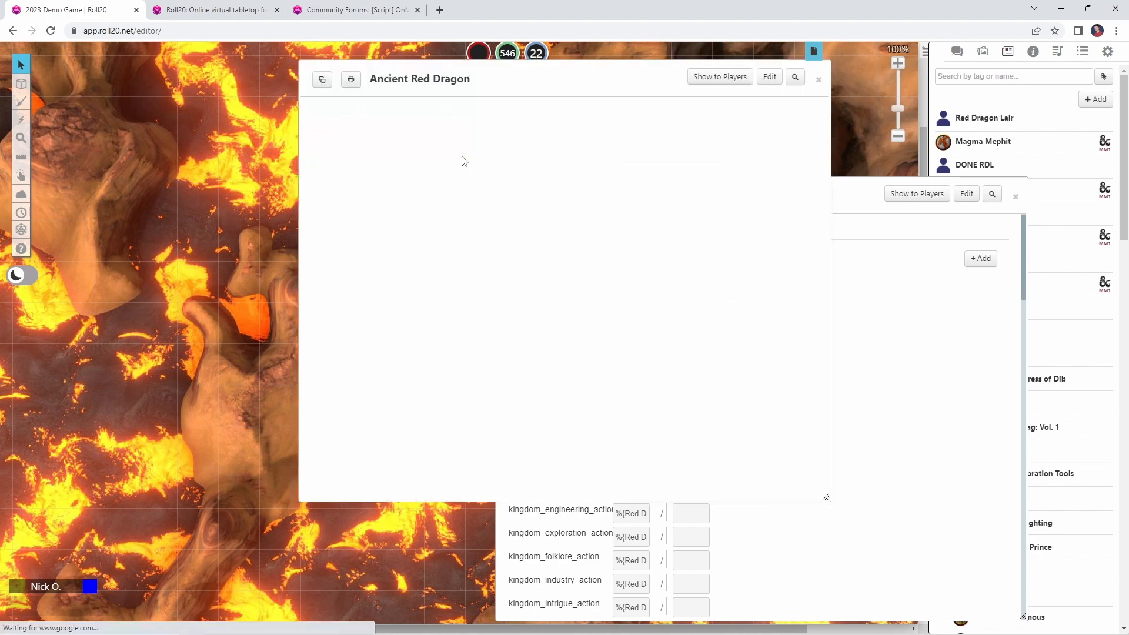
pyautogui.moveTo(589, 87); pyautogui.dragTo(309, 94)
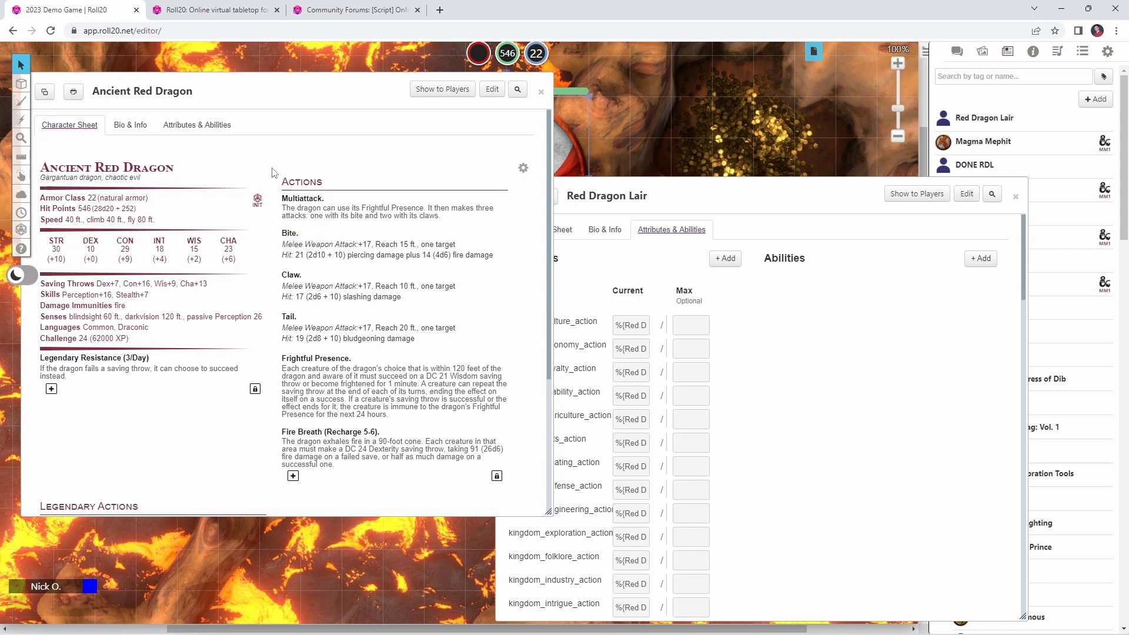
pyautogui.scroll(-1, 206, 264)
pyautogui.scroll(-5, 206, 264)
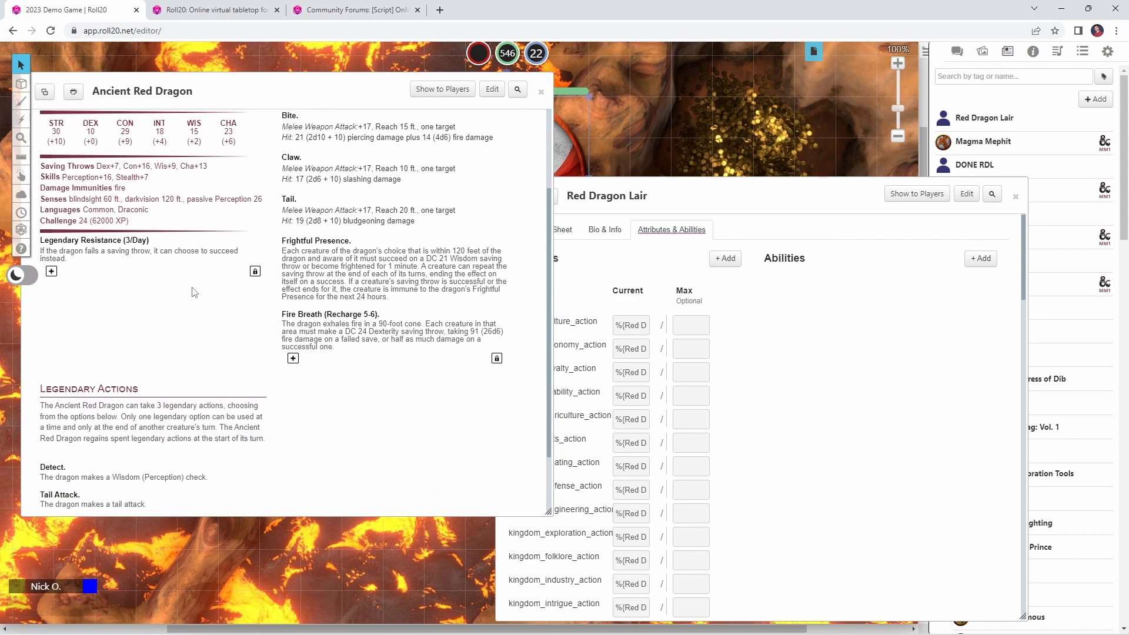
pyautogui.scroll(6, 207, 236)
pyautogui.scroll(-4, 188, 312)
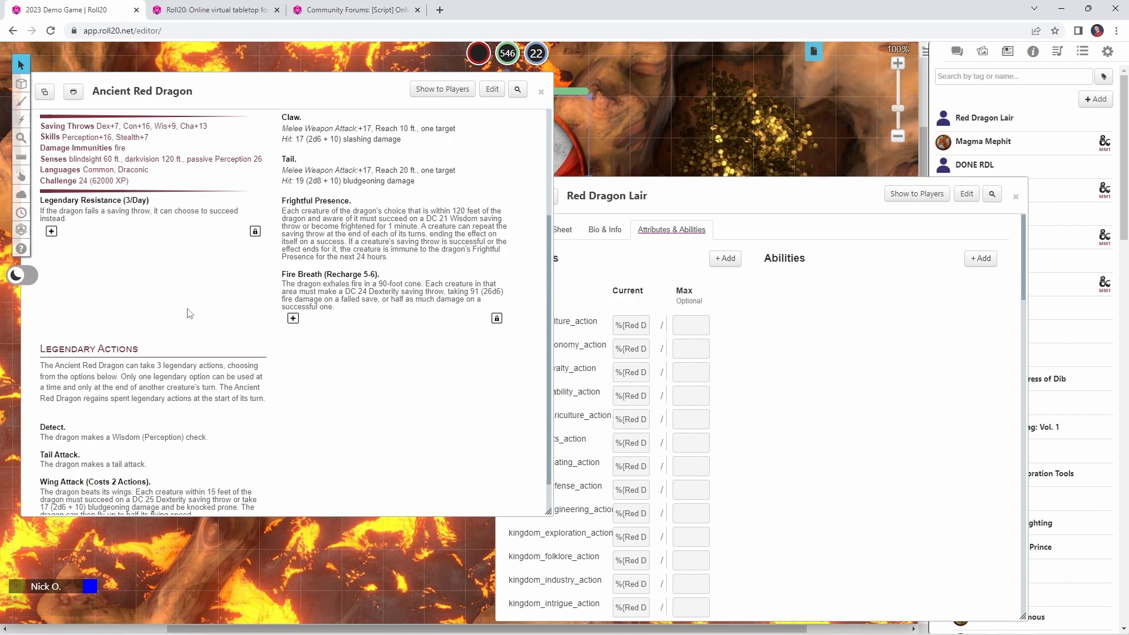
pyautogui.scroll(5, 188, 311)
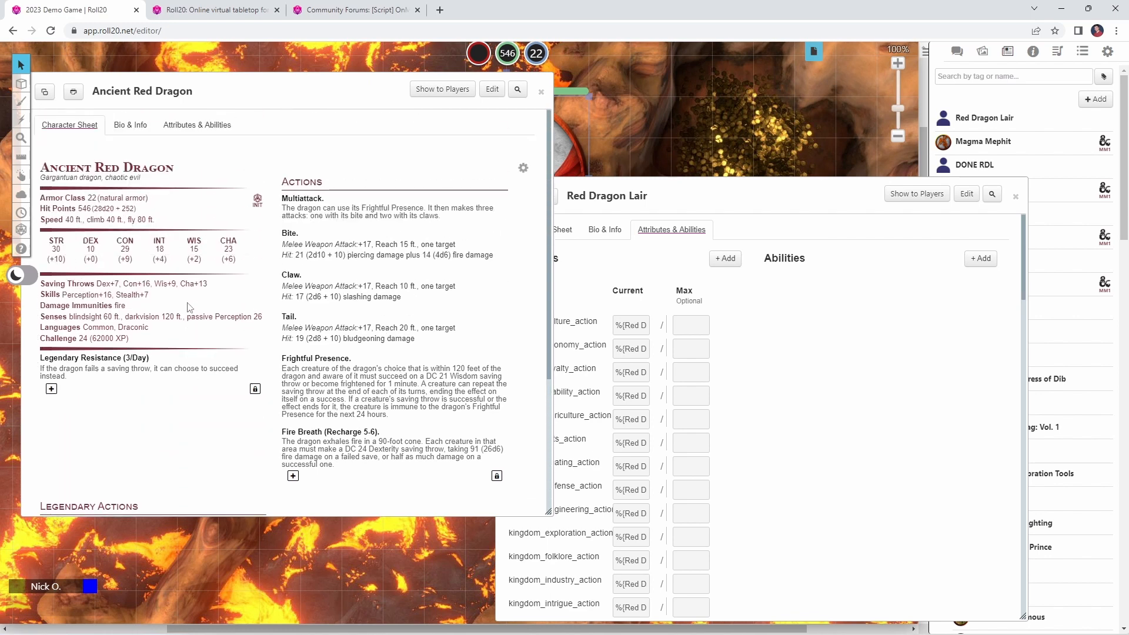
# Find the Lair Actions section in the Ancient Red Dragon's bio text
pyautogui.click(134, 125)
pyautogui.scroll(-9, 221, 238)
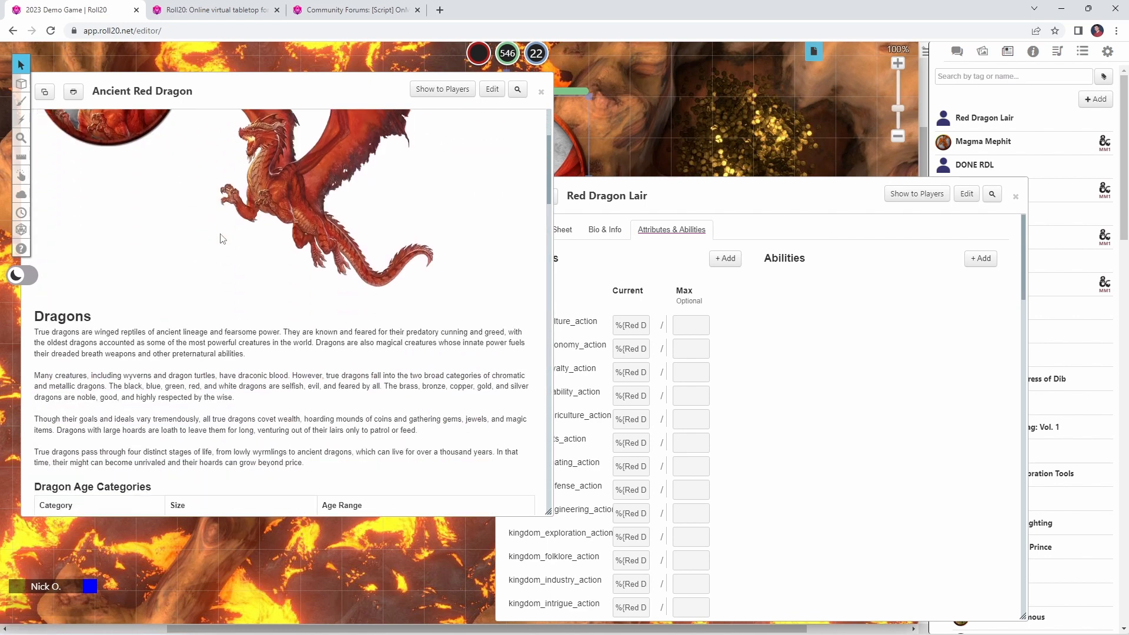
pyautogui.scroll(-15, 221, 238)
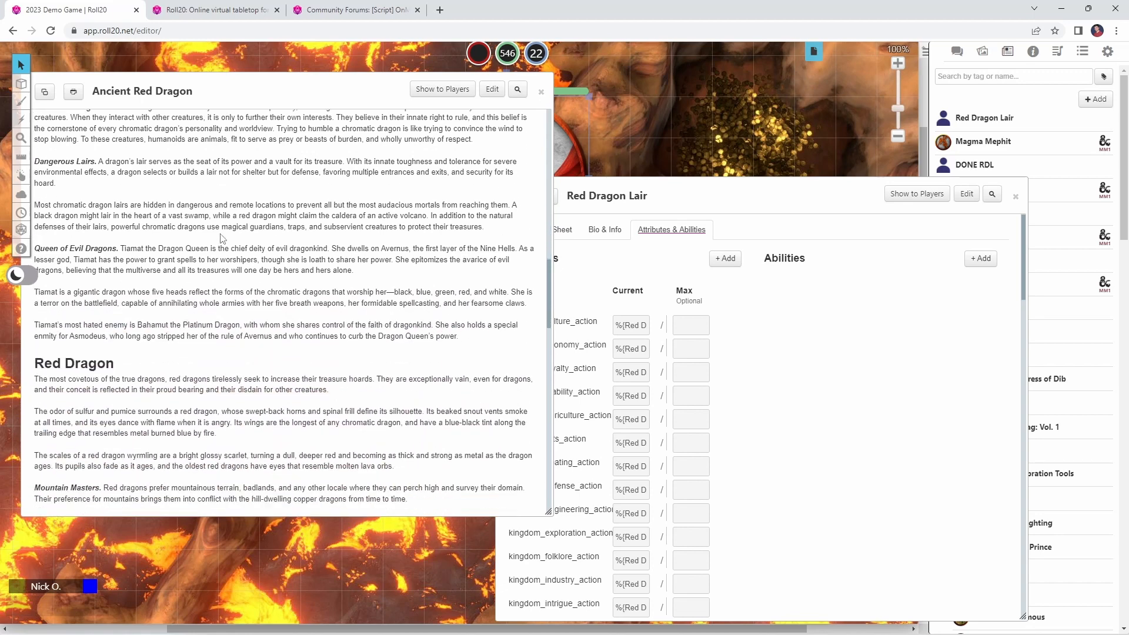
pyautogui.scroll(-15, 221, 238)
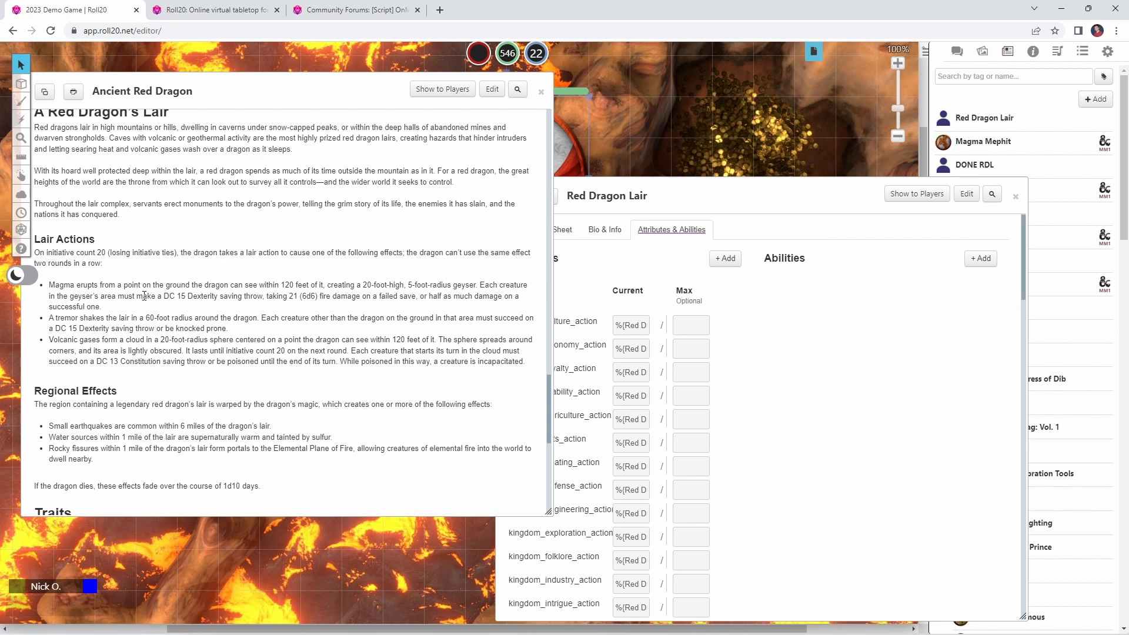
# Add an ability named Initiative to Red Dragon Lair with the macro "/w gm [[20 &{tracker}]]" and show it as a token action
pyautogui.click(978, 261)
pyautogui.click(977, 288)
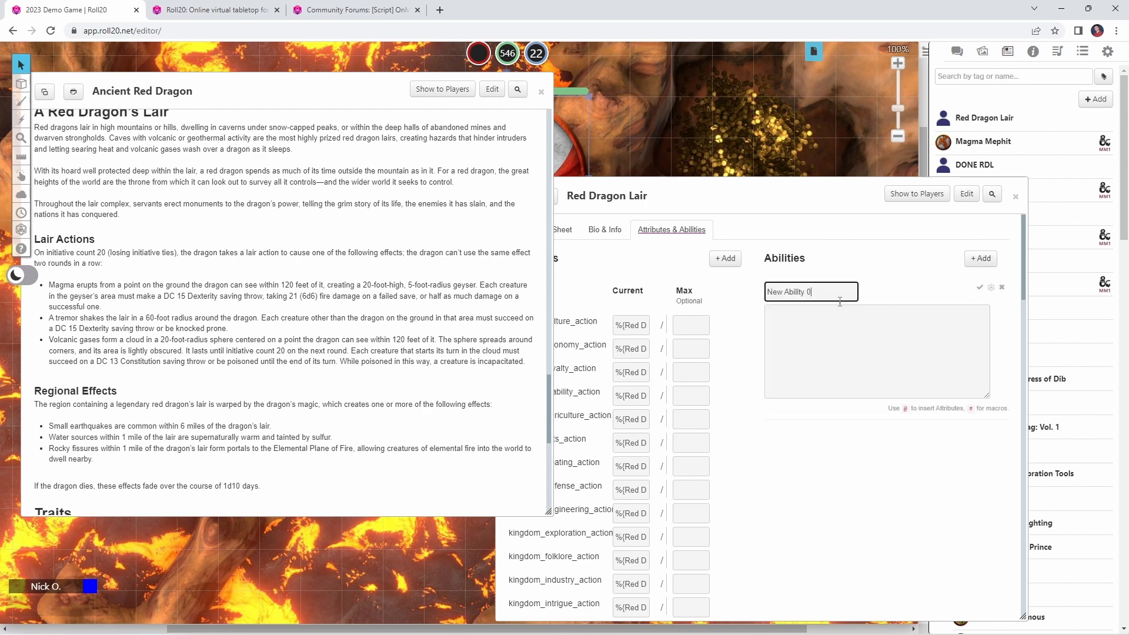
pyautogui.tripleClick(798, 288)
pyautogui.press('BackSpace')
pyautogui.write('Initiative')
pyautogui.click(787, 338)
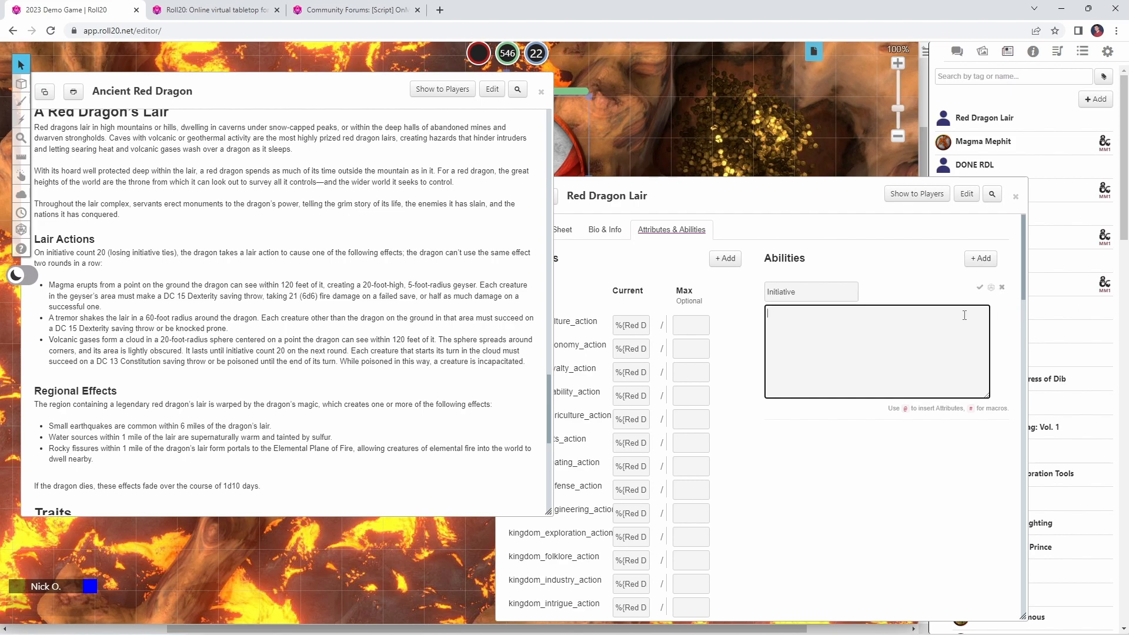
pyautogui.write('/w gm [[20 &{tracker}]]')
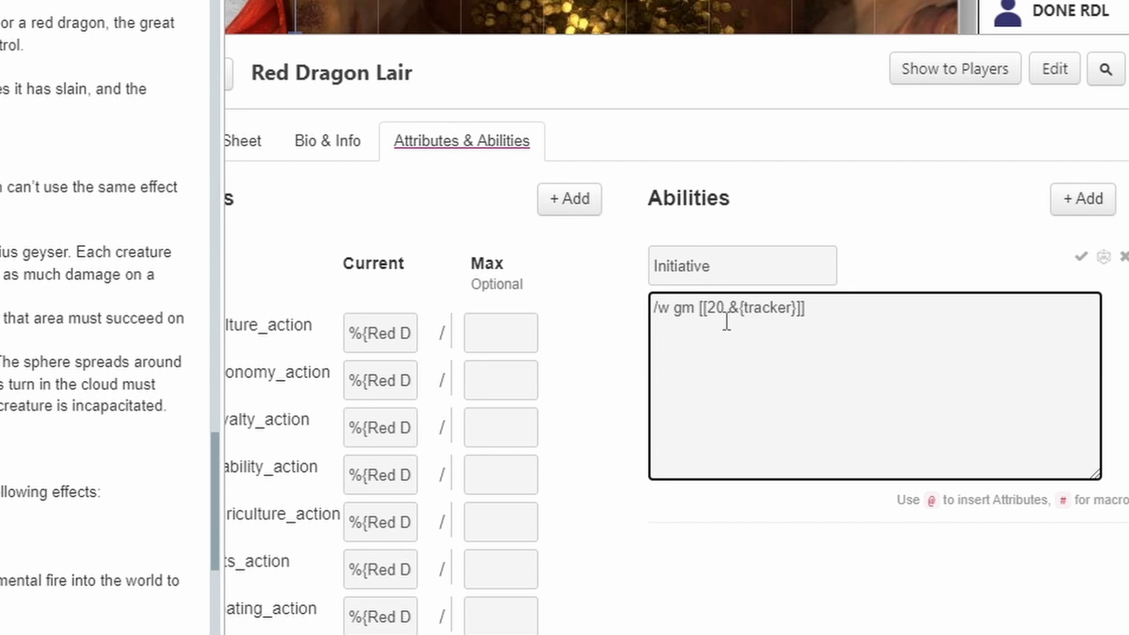
pyautogui.click(1084, 272)
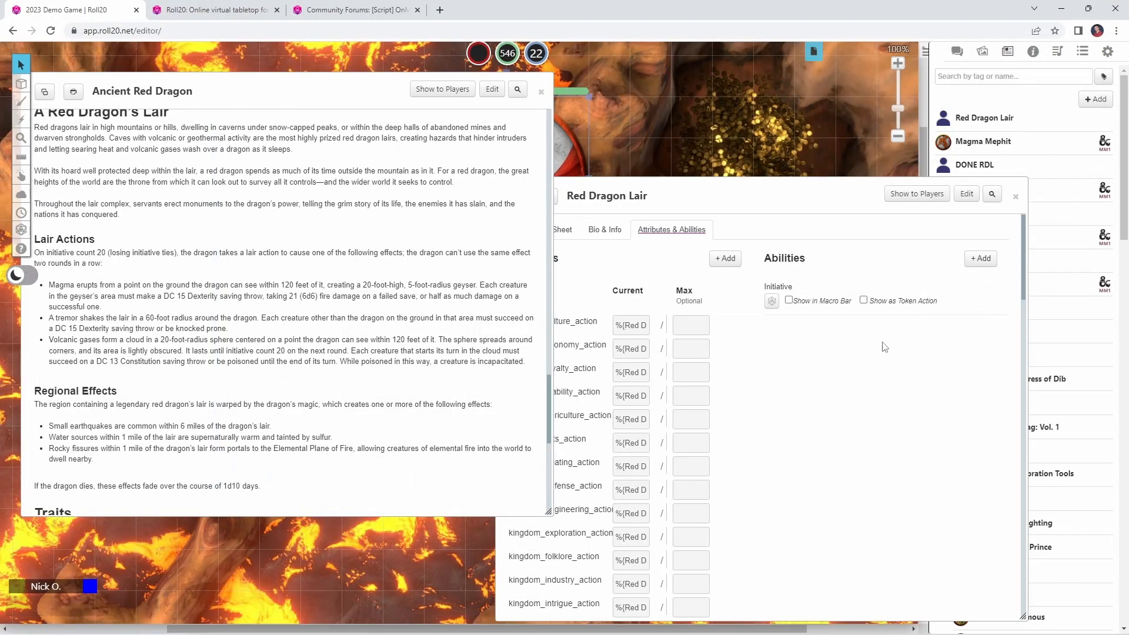
pyautogui.click(863, 301)
# Roll 1d20 in the chat with "/r 1d20" and place the rolled die on the map as a token
pyautogui.moveTo(810, 201); pyautogui.dragTo(699, 202)
pyautogui.click(958, 56)
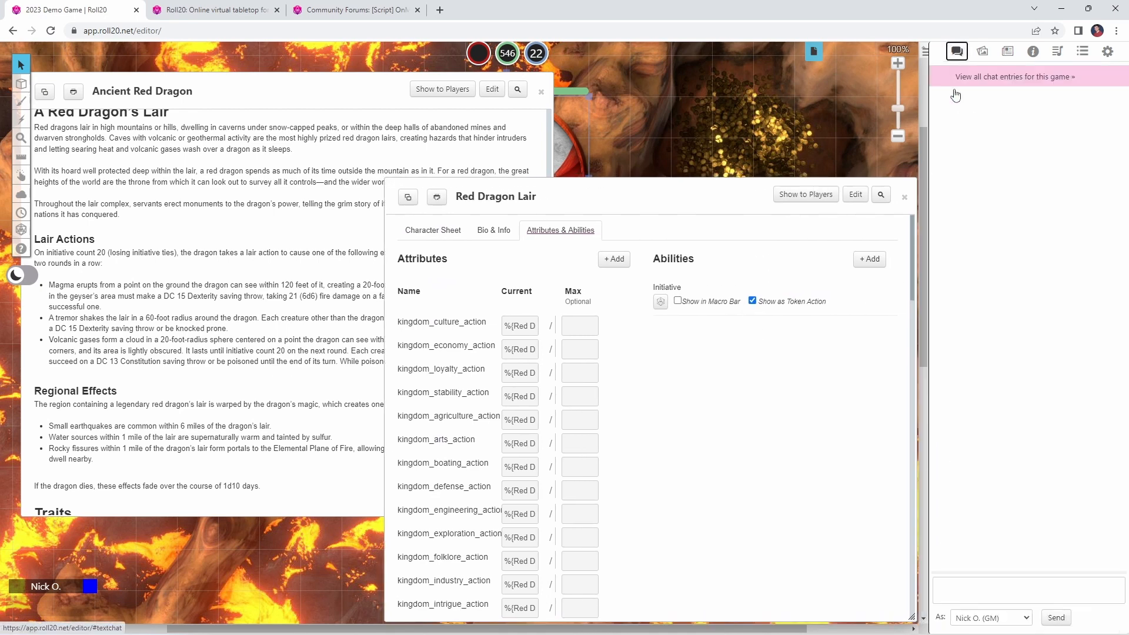
pyautogui.click(1012, 580)
pyautogui.write('/r 1d20')
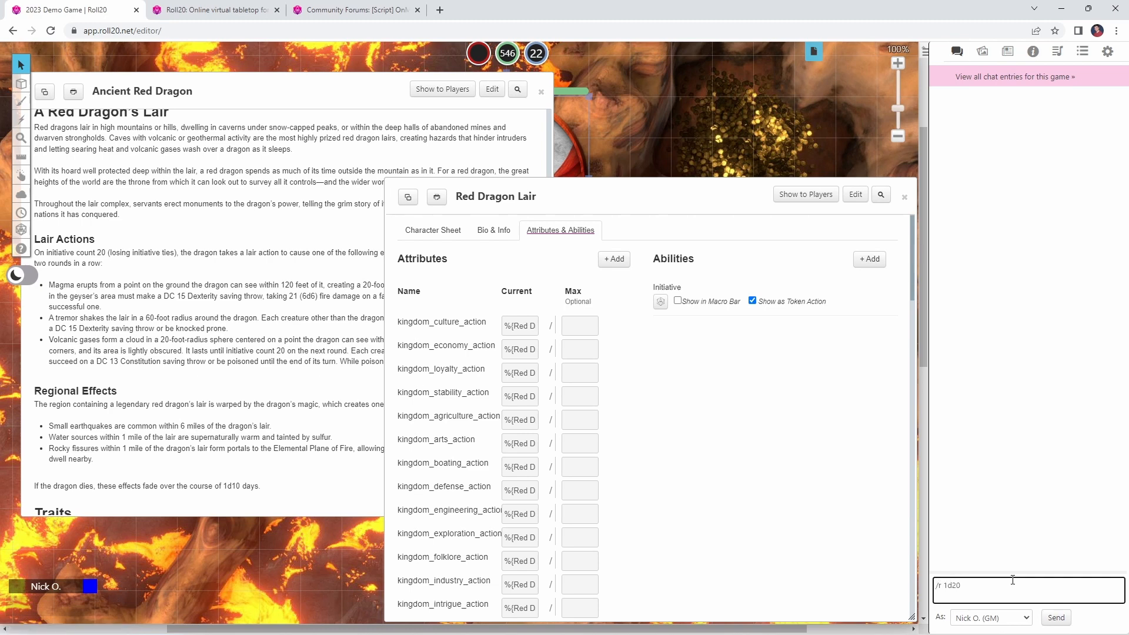
pyautogui.press('Return')
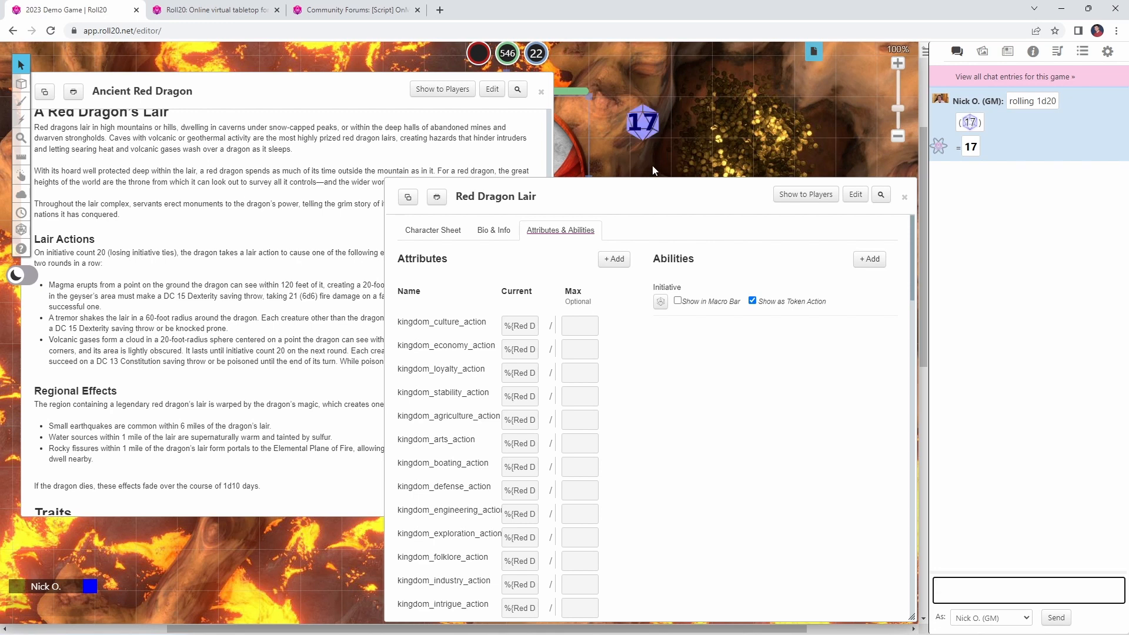
# Set the die token to represent the Red Dragon Lair character and save the token settings
pyautogui.click(647, 124)
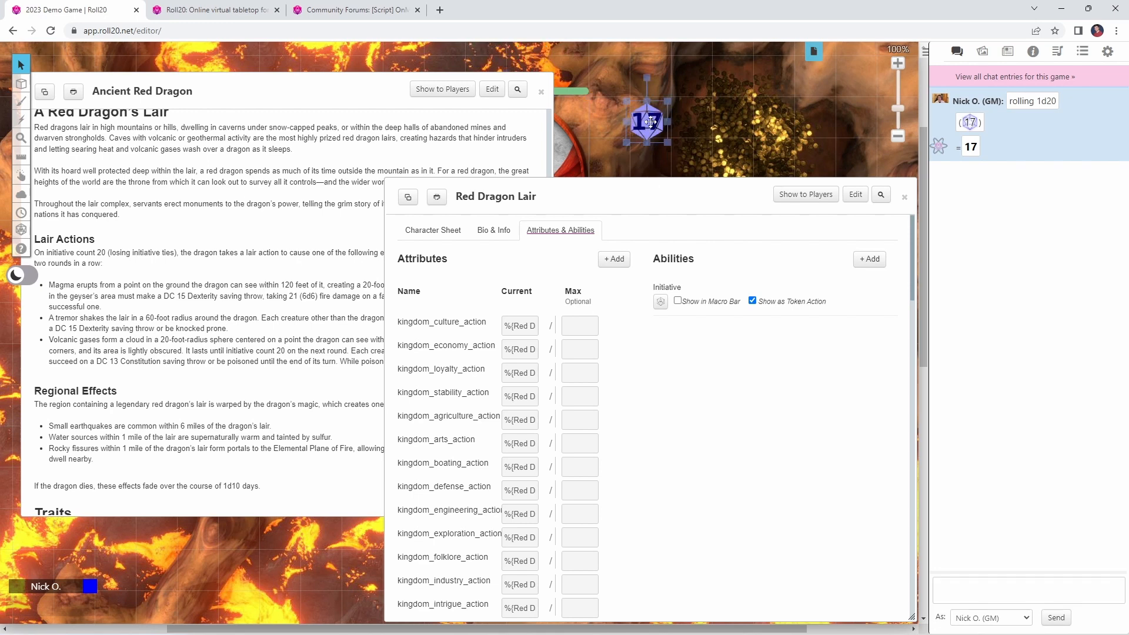
pyautogui.doubleClick(650, 121)
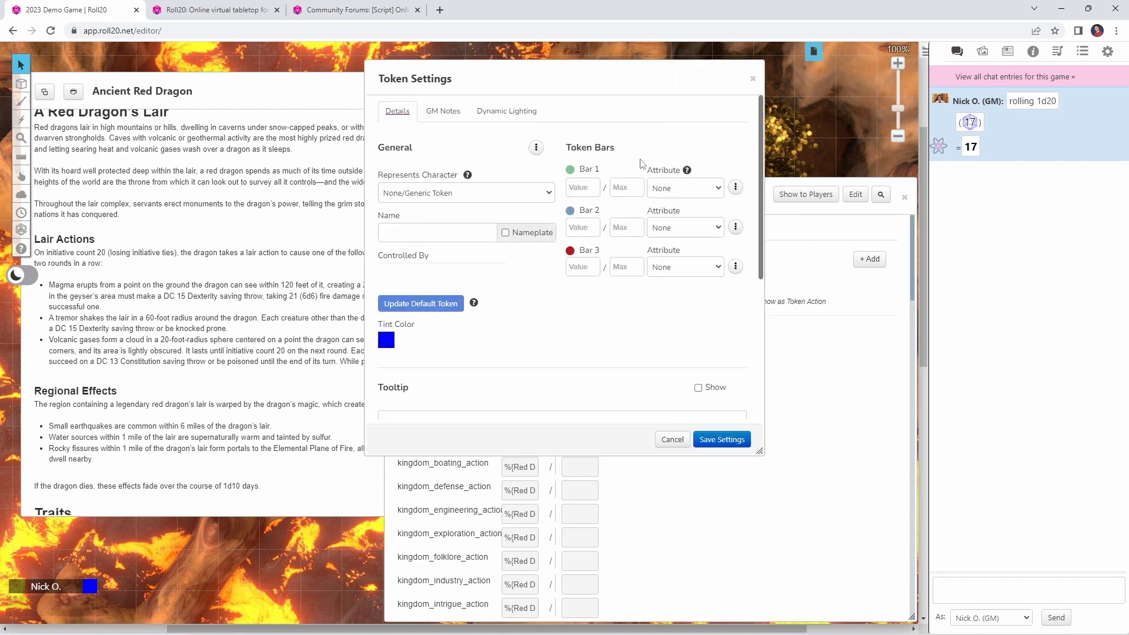
pyautogui.click(501, 201)
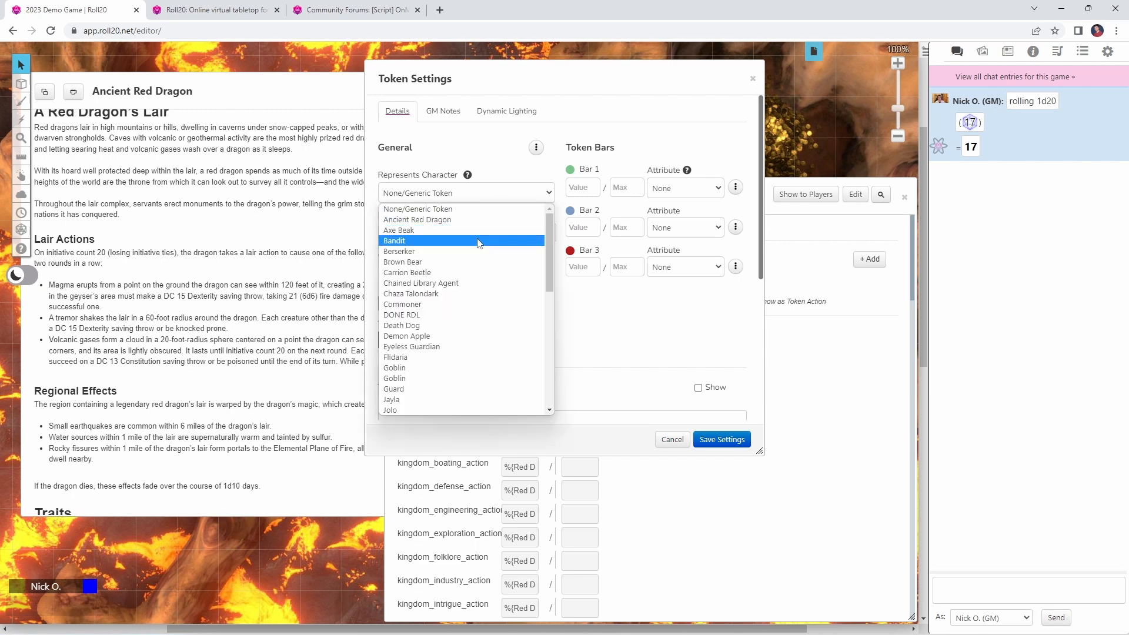
pyautogui.scroll(-4, 481, 253)
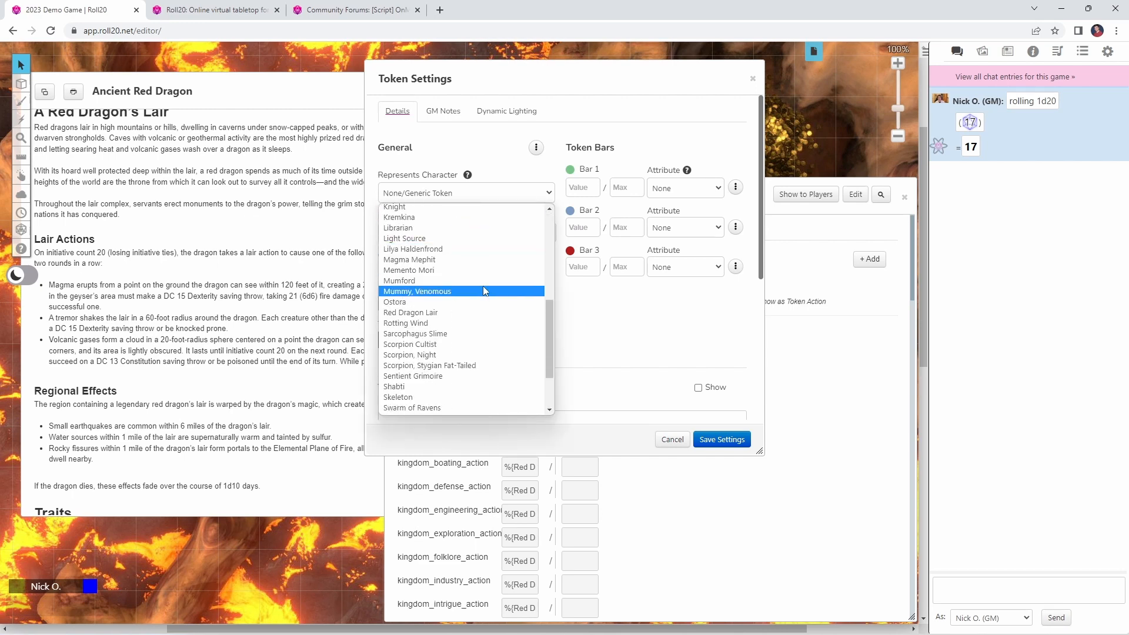
pyautogui.click(485, 313)
pyautogui.click(723, 439)
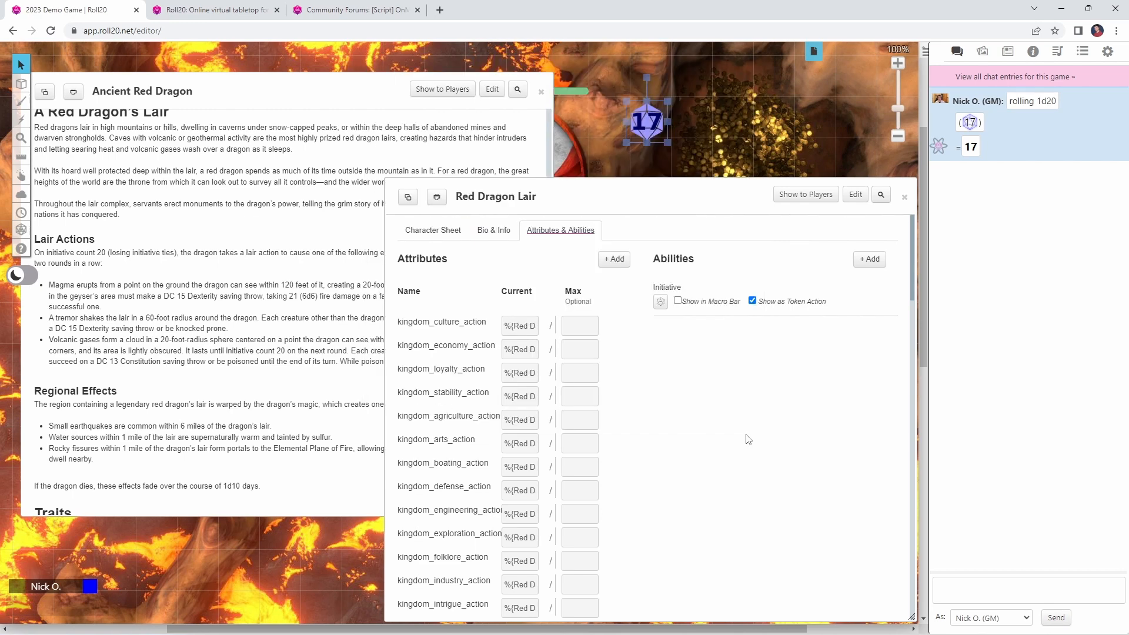
# Change the multi-sided die token so that it shows side 20
pyautogui.rightClick(646, 124)
pyautogui.moveTo(676, 117)
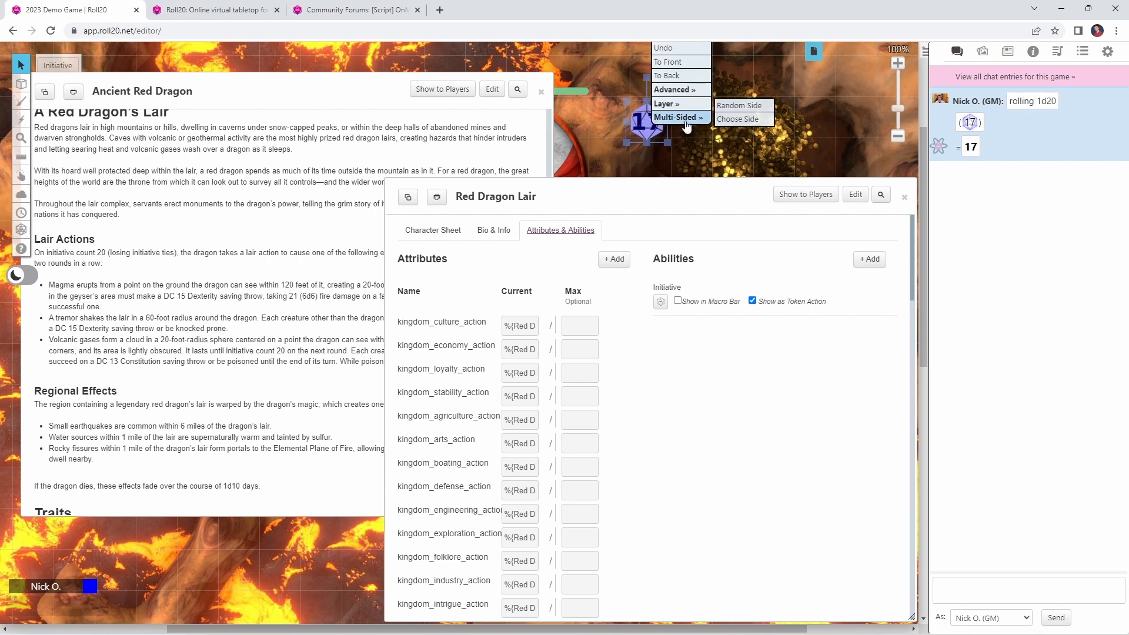
pyautogui.click(756, 120)
pyautogui.moveTo(654, 357); pyautogui.dragTo(650, 351)
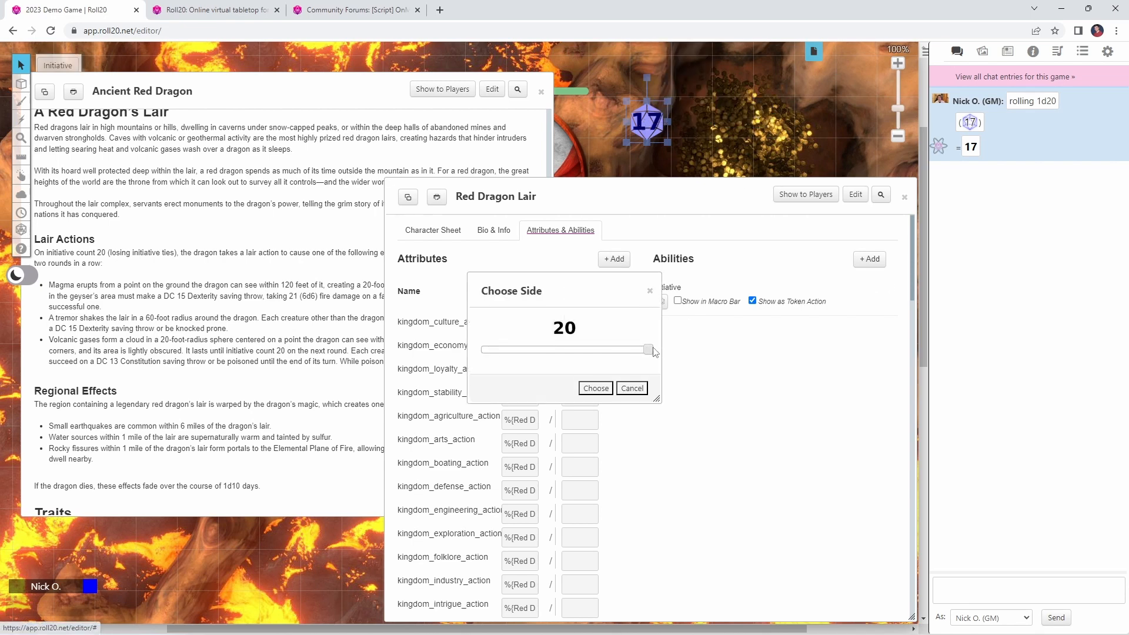
pyautogui.click(596, 388)
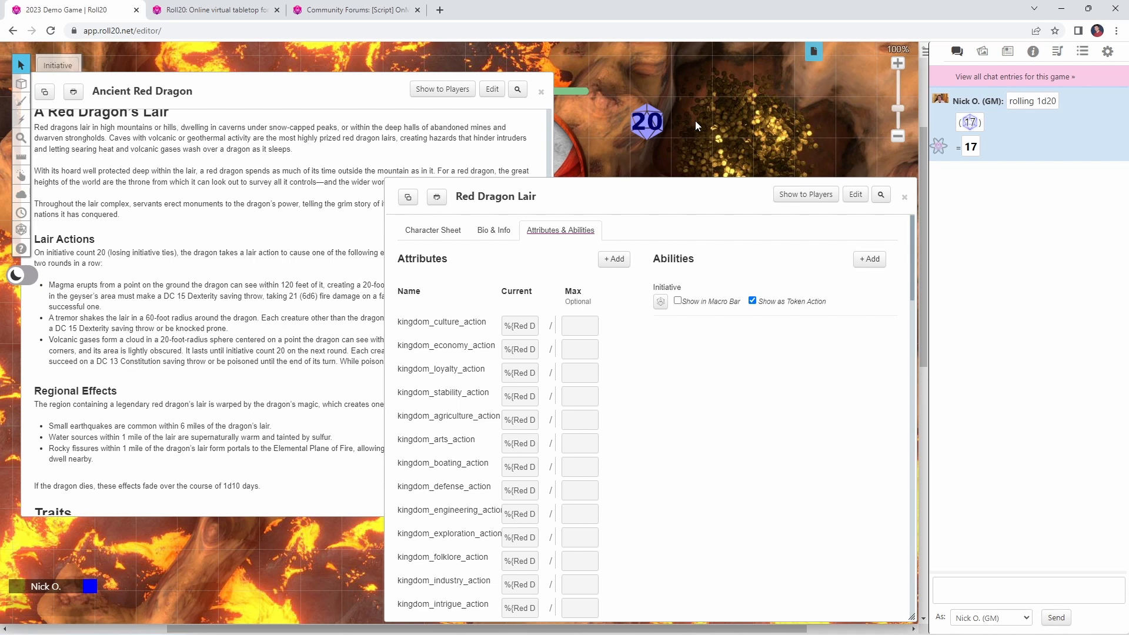
# Test the die token's Initiative action with the turn order open and remove the resulting Red Dragon Lair entry
pyautogui.click(648, 125)
pyautogui.click(22, 213)
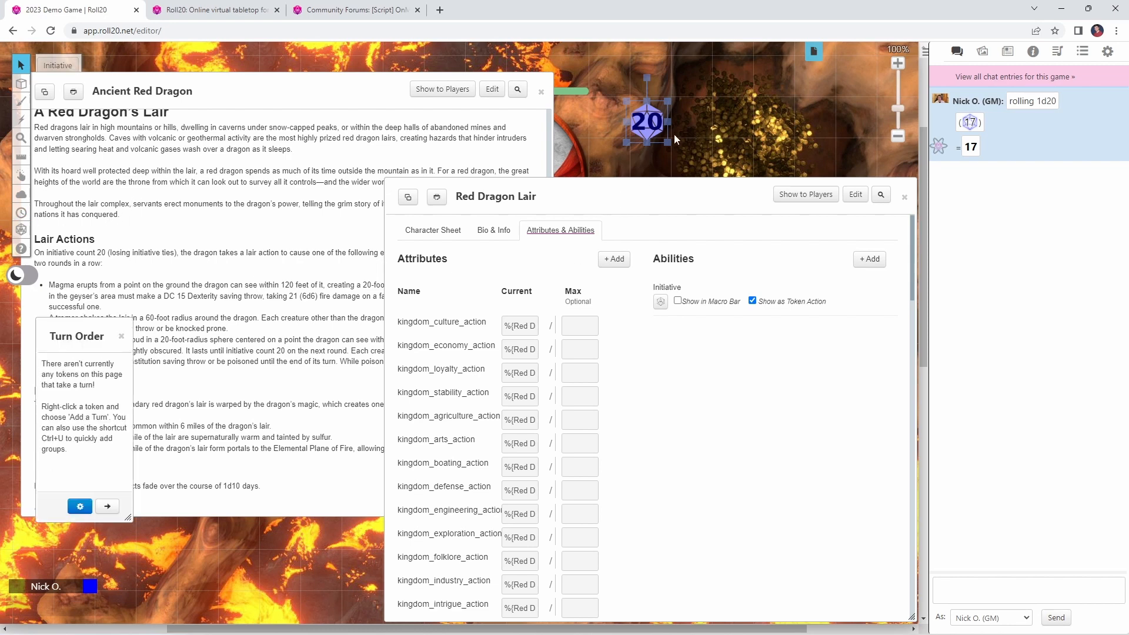
pyautogui.click(65, 64)
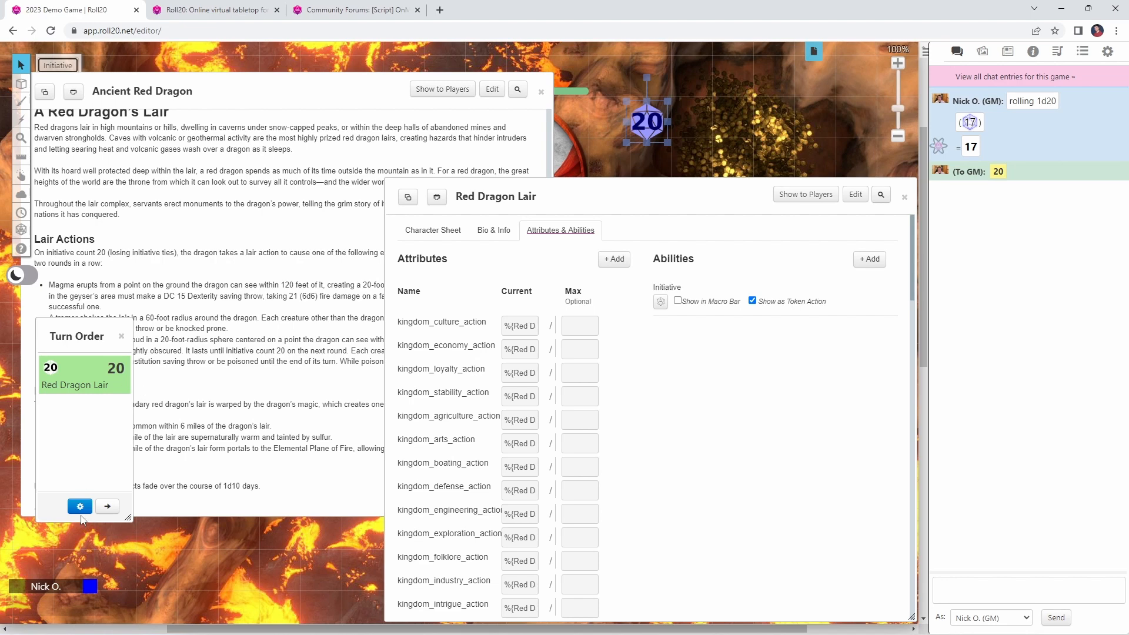
pyautogui.click(51, 367)
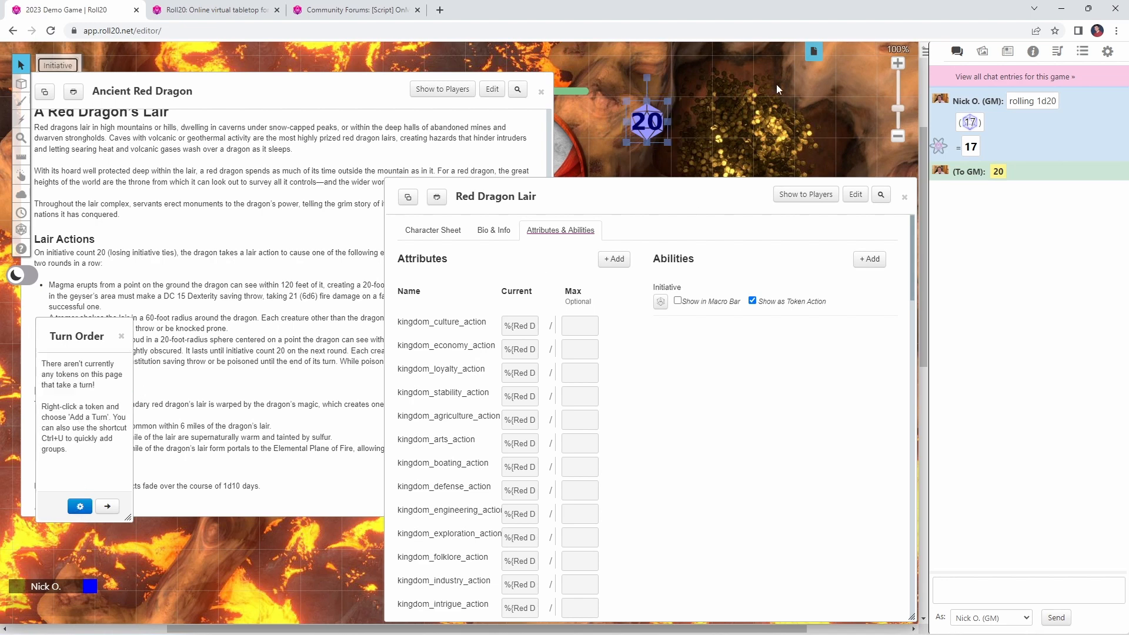
# Move the die token showing 20 from the token layer to the GM Layer
pyautogui.rightClick(638, 126)
pyautogui.moveTo(665, 106)
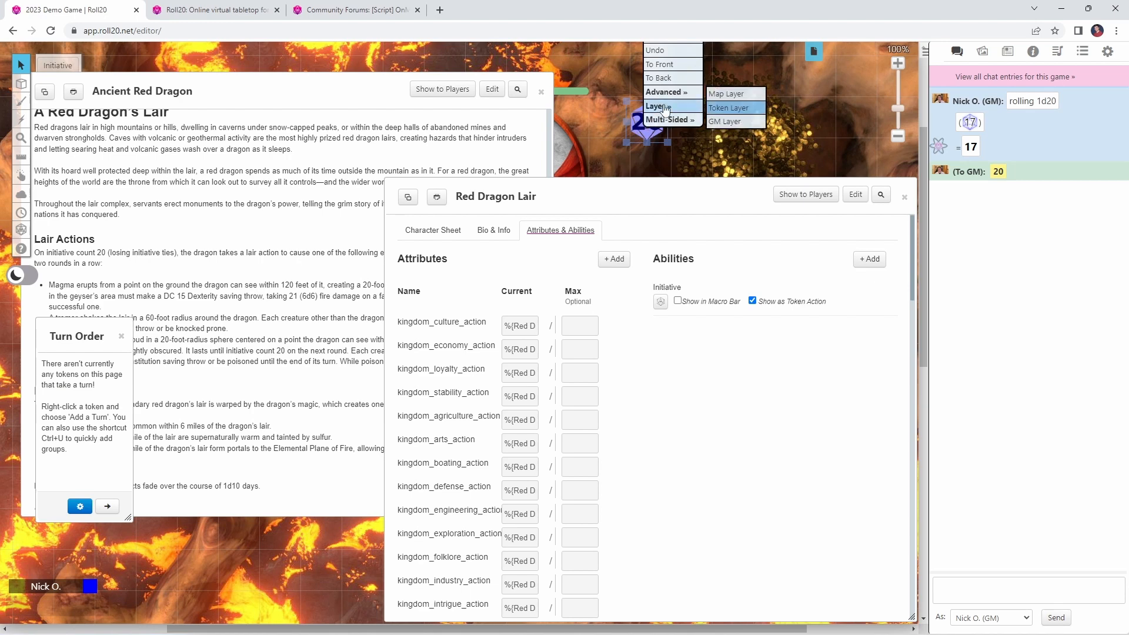
pyautogui.click(728, 121)
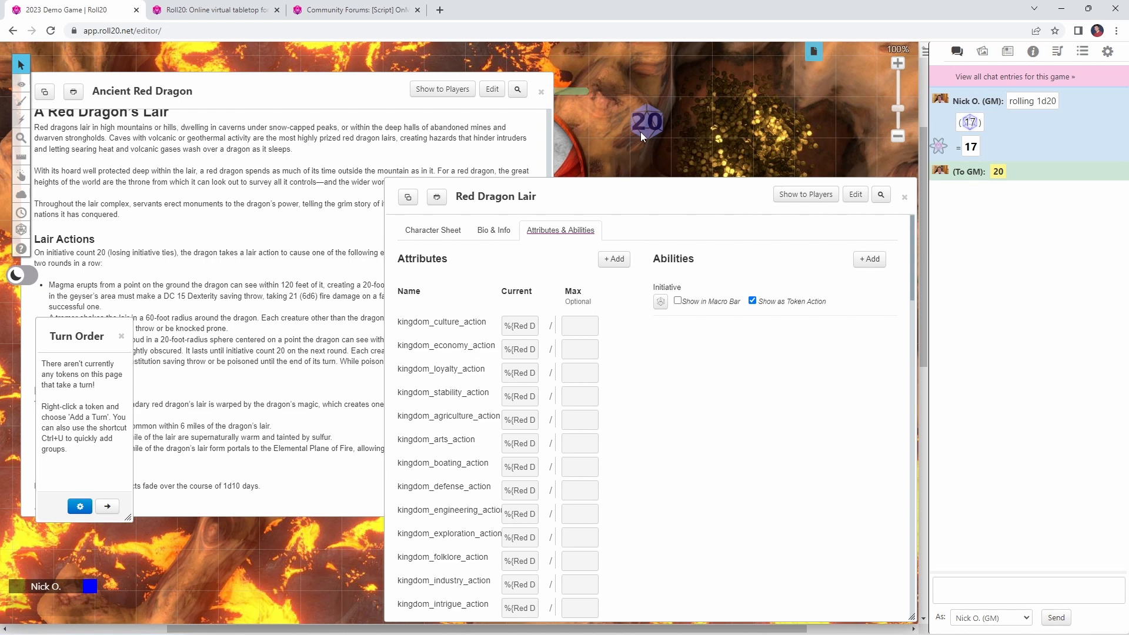
# Run the Initiative action of the die token on the GM layer, and close the turn order
pyautogui.click(647, 121)
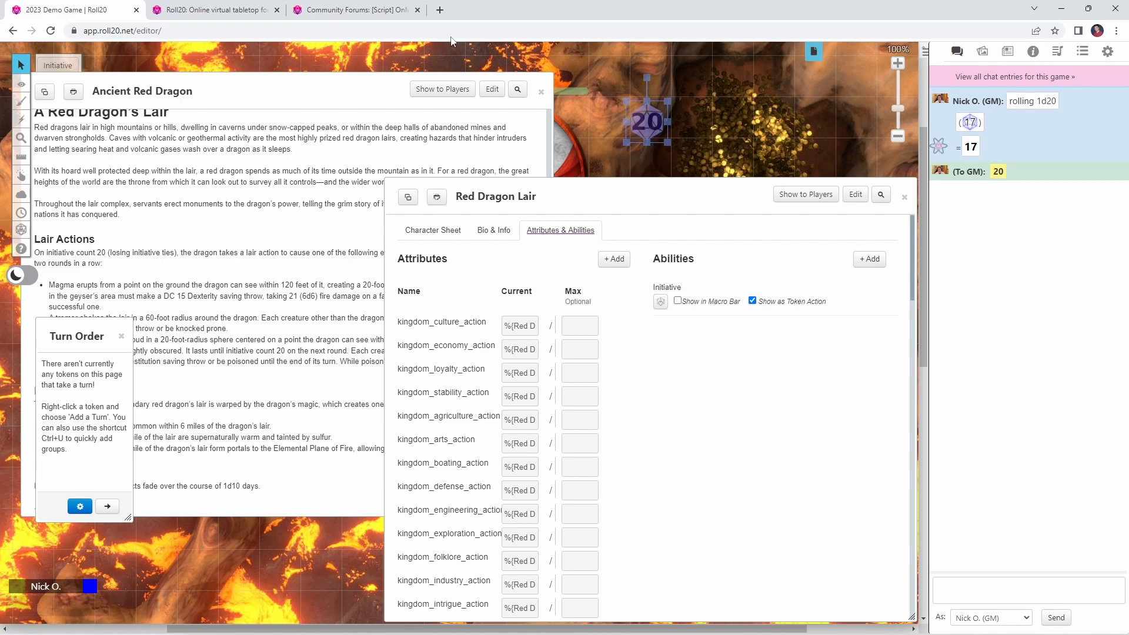
pyautogui.click(58, 65)
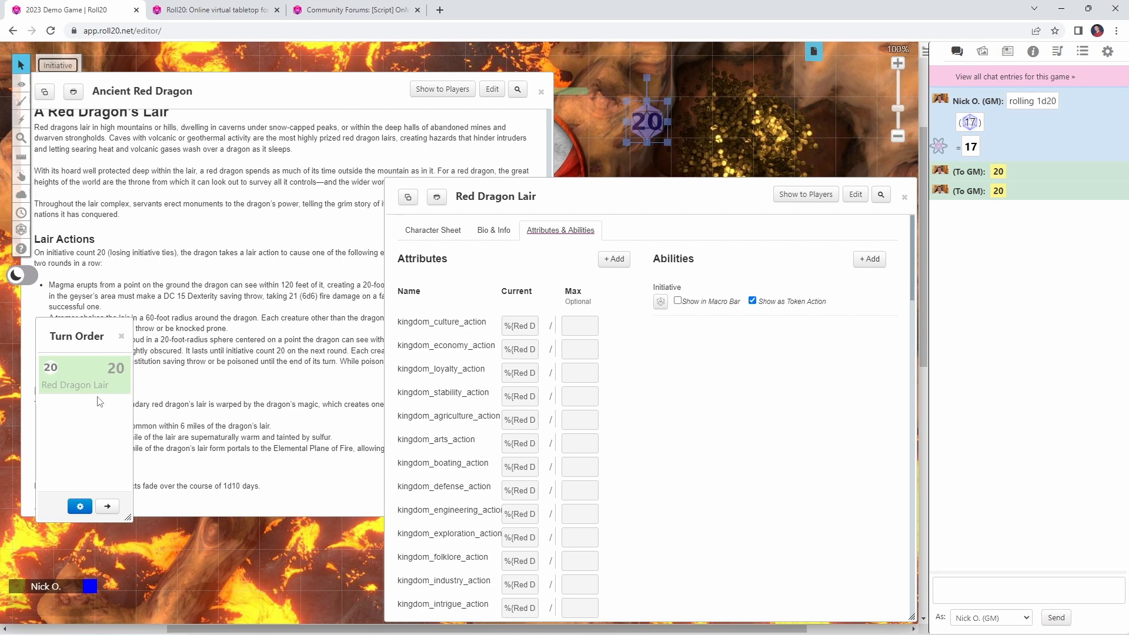
pyautogui.click(122, 337)
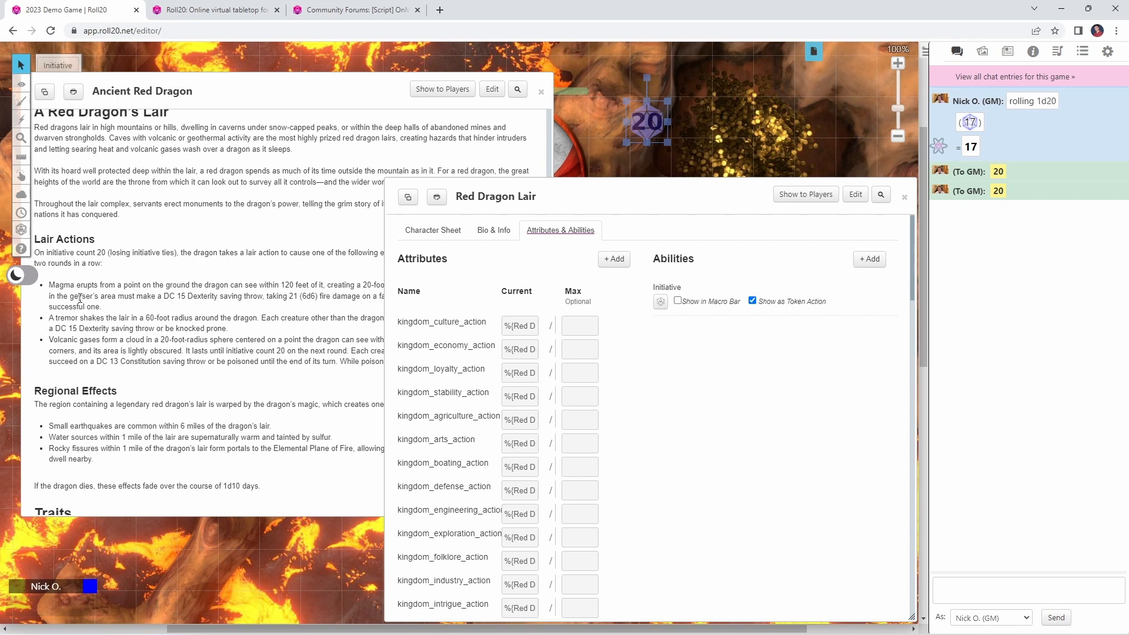
# Add a Magma ability to the Red Dragon Lair character containing the magma lair action's description, and save it
pyautogui.click(869, 259)
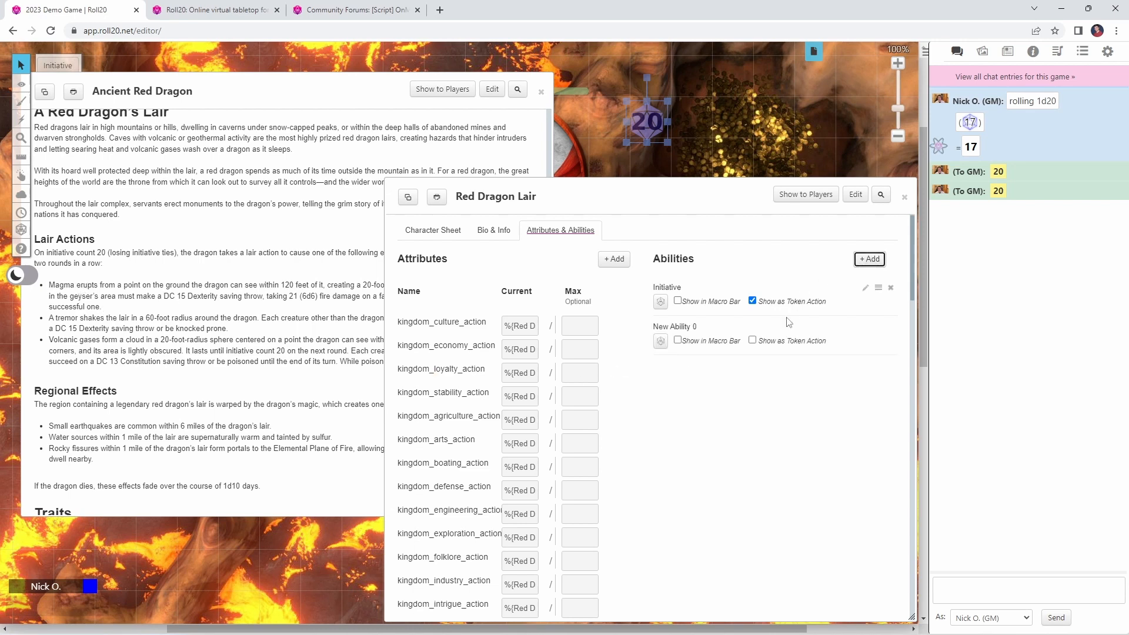
pyautogui.click(865, 327)
pyautogui.write('Magam')
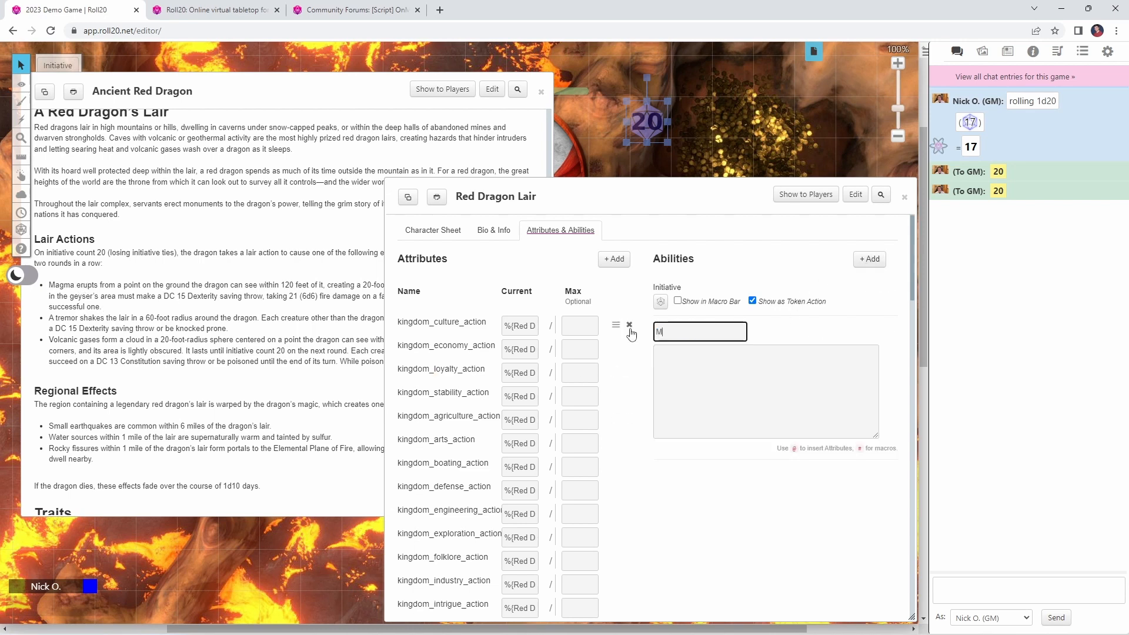
pyautogui.press('BackSpace')
pyautogui.press('BackSpace')
pyautogui.write('ma')
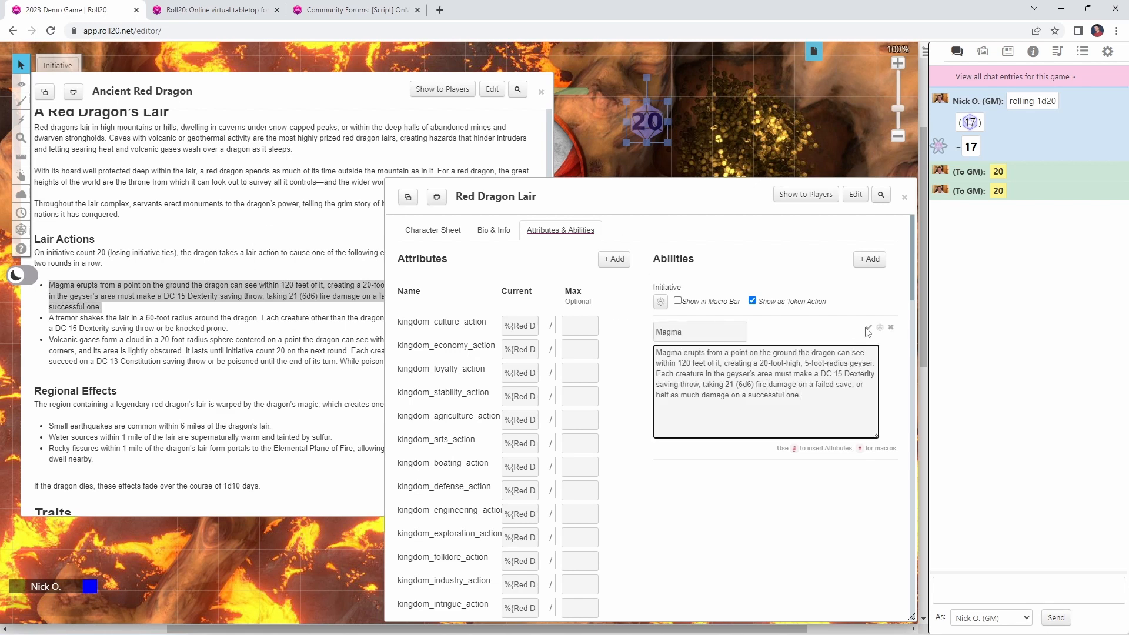
pyautogui.click(868, 330)
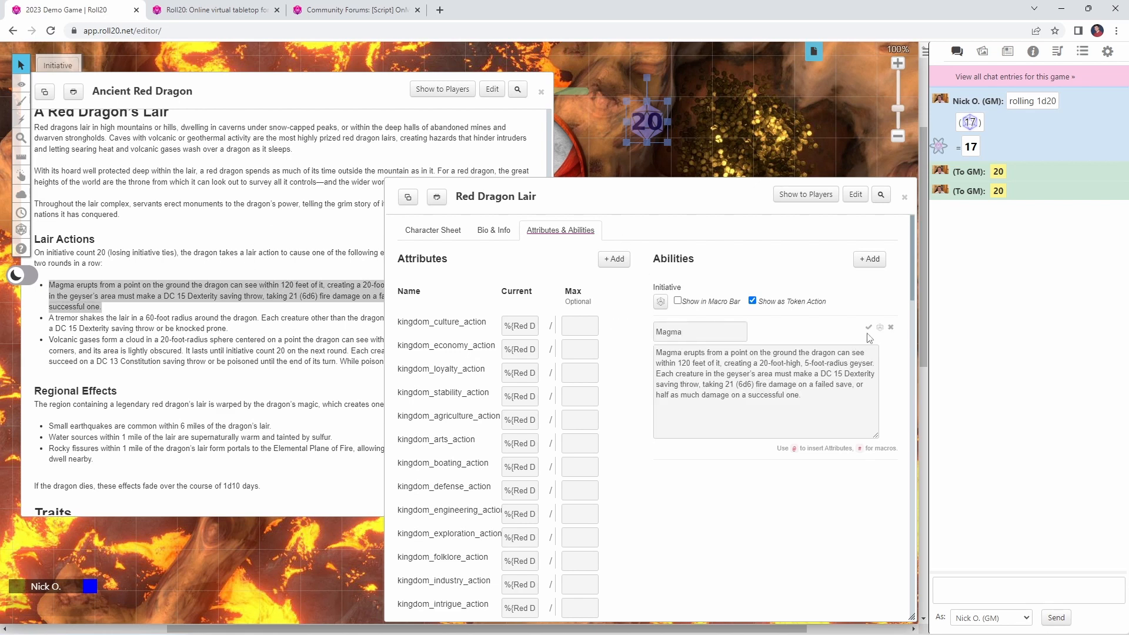
pyautogui.click(869, 328)
# Add Tremor and Volcanic-Gases abilities with their lair action texts, and show all three lair abilities as token actions
pyautogui.click(866, 260)
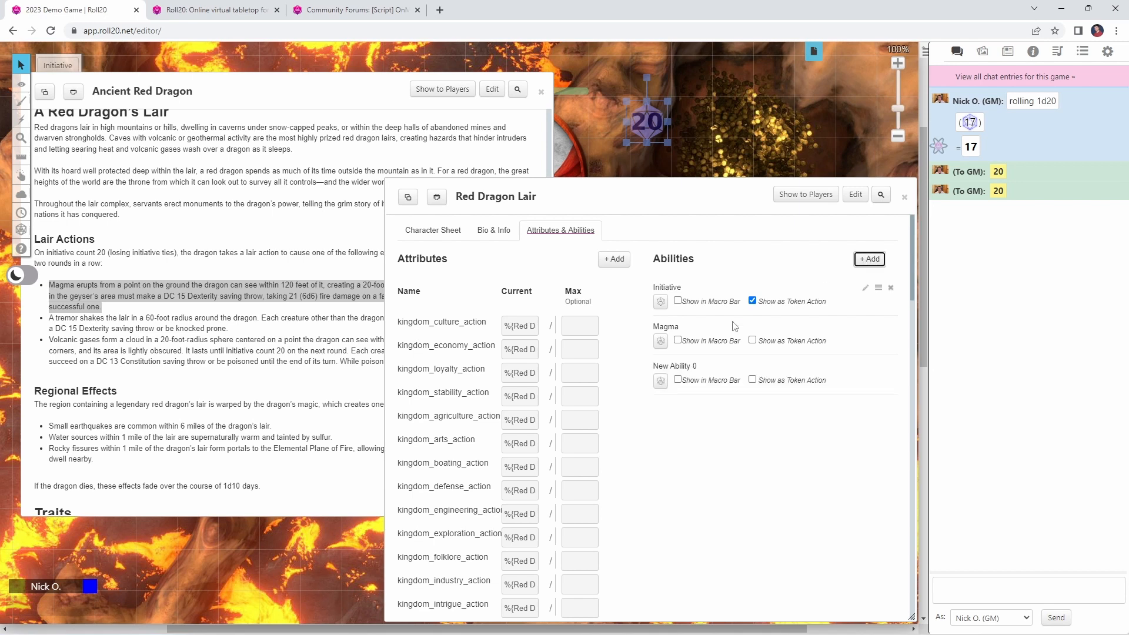
pyautogui.click(865, 366)
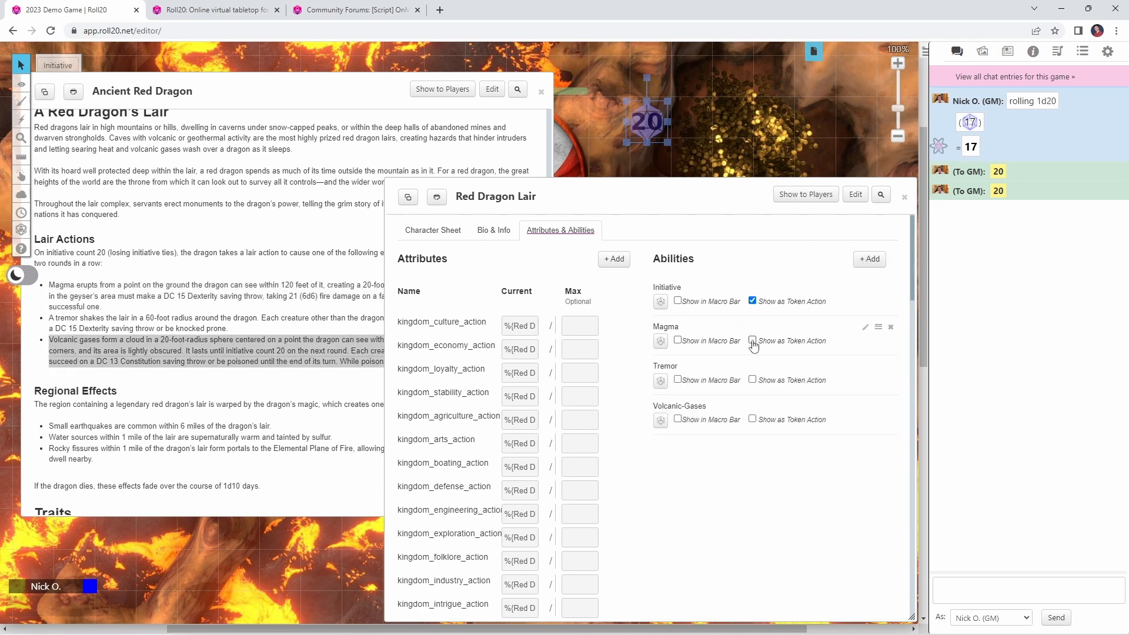
pyautogui.click(753, 340)
pyautogui.click(752, 380)
pyautogui.click(752, 418)
# Run the die token's Magma, Tremor and Volcanic-Gases actions to post their descriptions in the chat
pyautogui.click(656, 124)
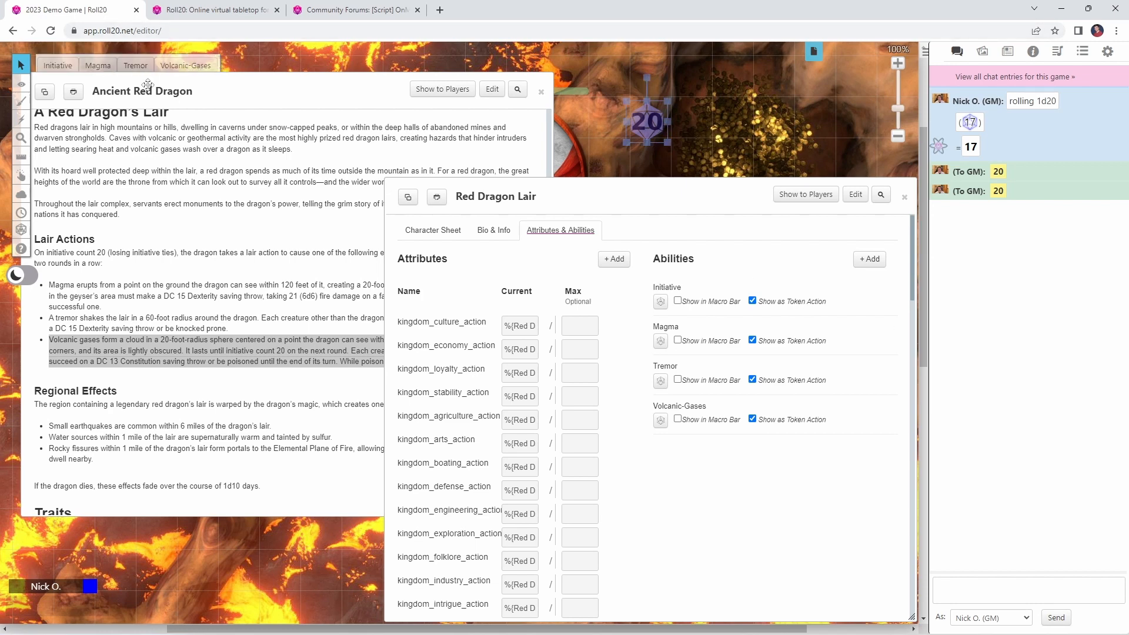
pyautogui.click(99, 66)
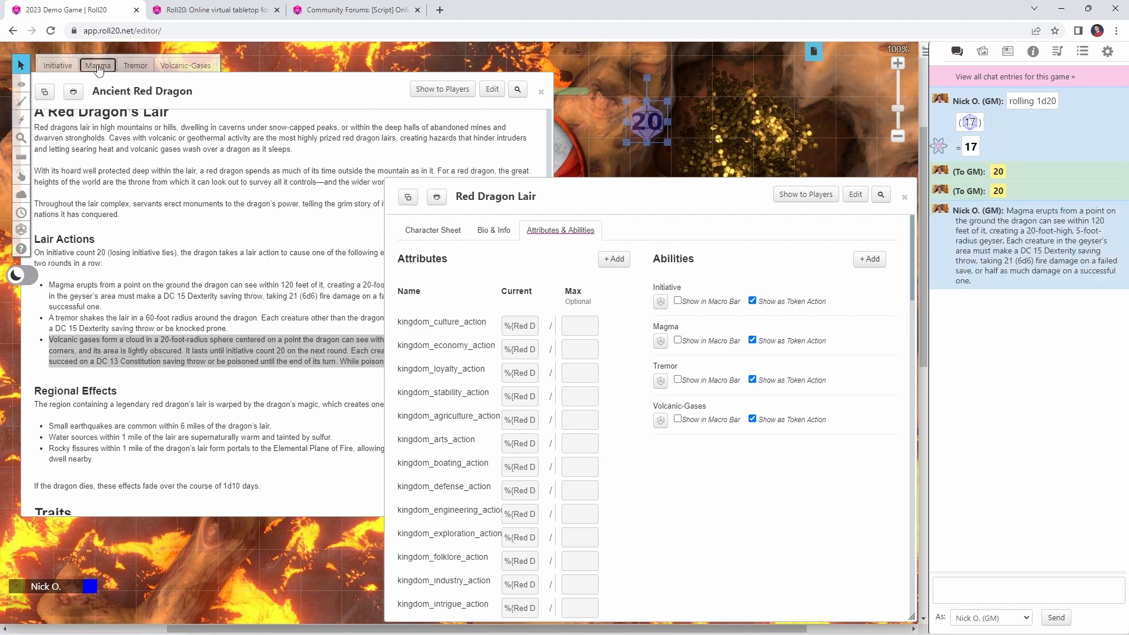
pyautogui.click(136, 66)
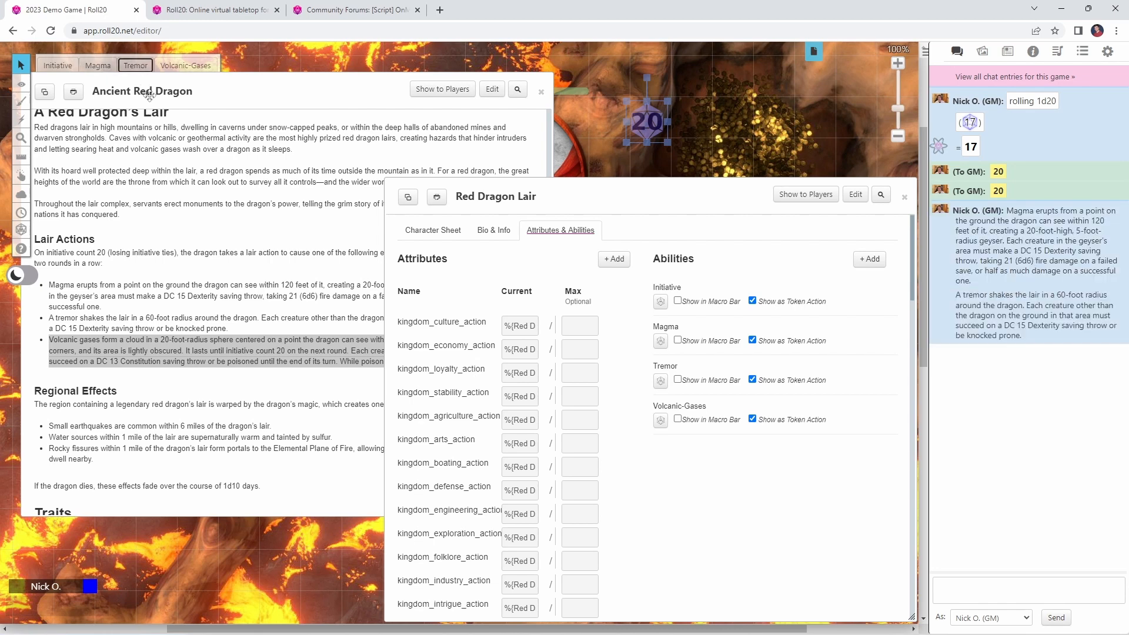
pyautogui.click(205, 75)
pyautogui.click(200, 70)
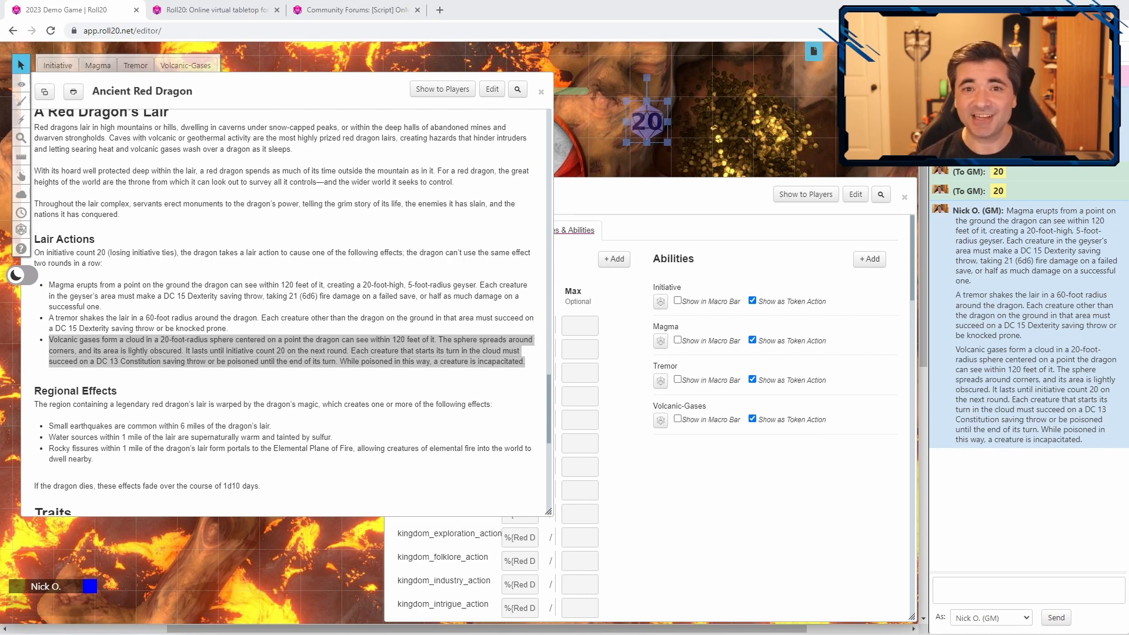
# Close the Ancient Red Dragon sheet, switch to Notepad++ with the Magma text, and narrow its window beside the lair's abilities
pyautogui.click(542, 93)
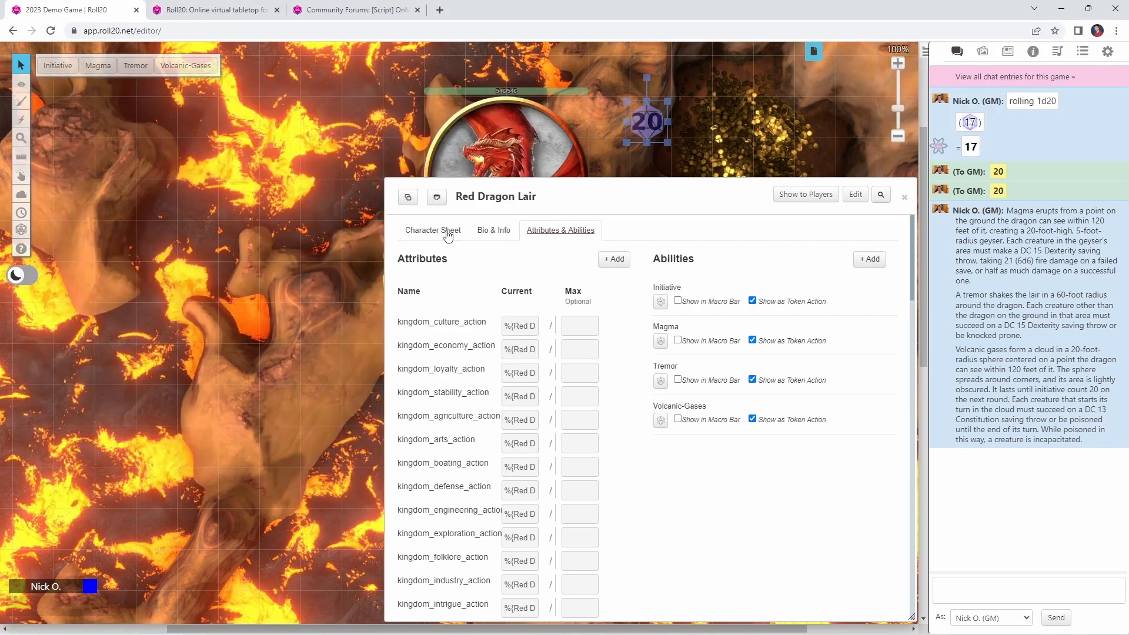
pyautogui.moveTo(0, 303); pyautogui.dragTo(458, 274)
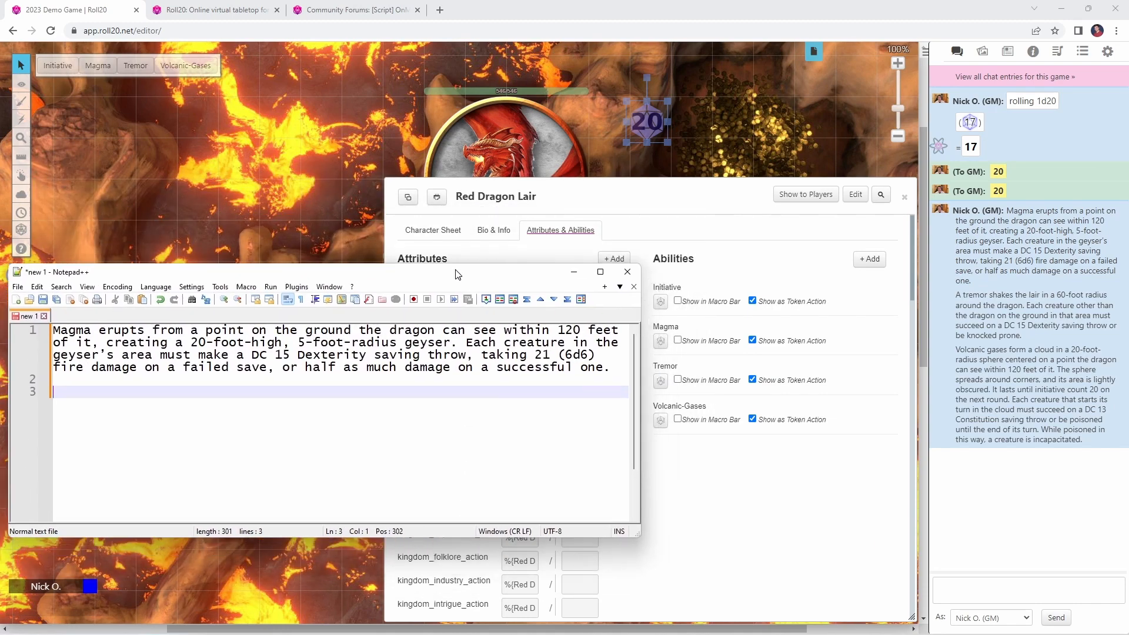
pyautogui.moveTo(641, 353); pyautogui.dragTo(558, 352)
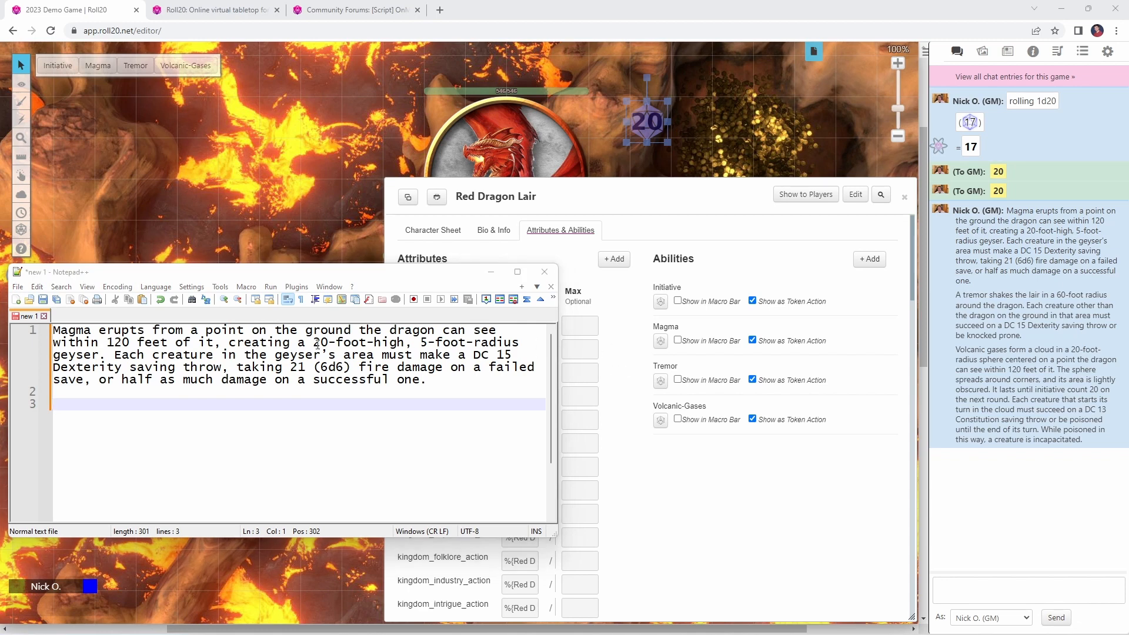
# Insert blank lines above the Magma text and paste "&{template:traits} {{name=Magma}} {{source=Red Dragon Lair}} {{description=" on the first line
pyautogui.click(54, 329)
pyautogui.press('Return')
pyautogui.press('Return')
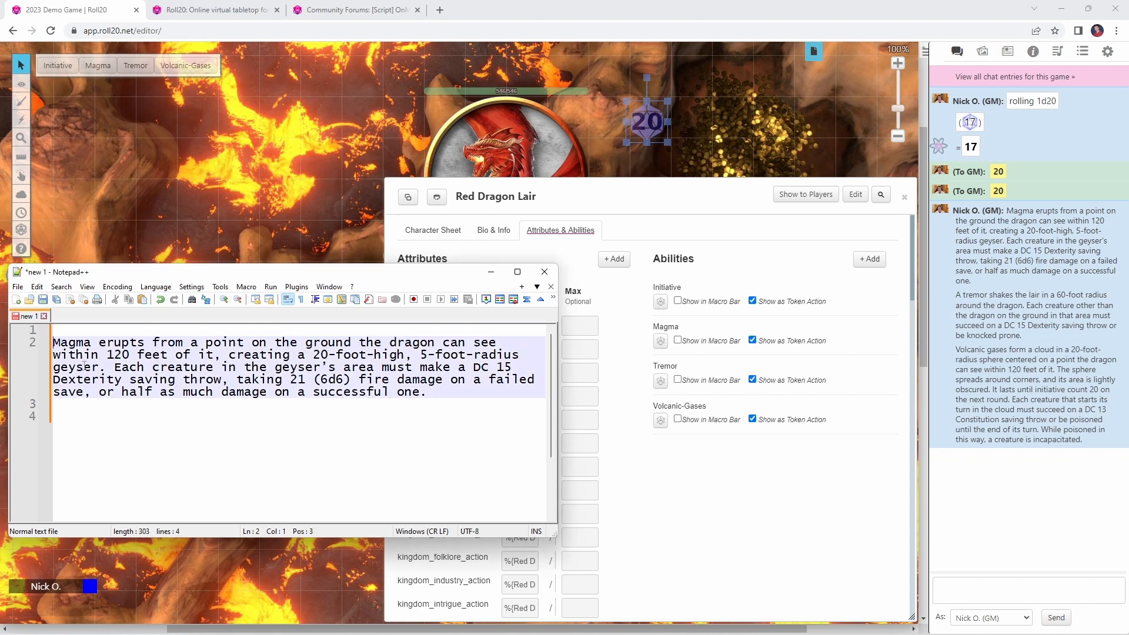
pyautogui.press('Up')
pyautogui.press('Up')
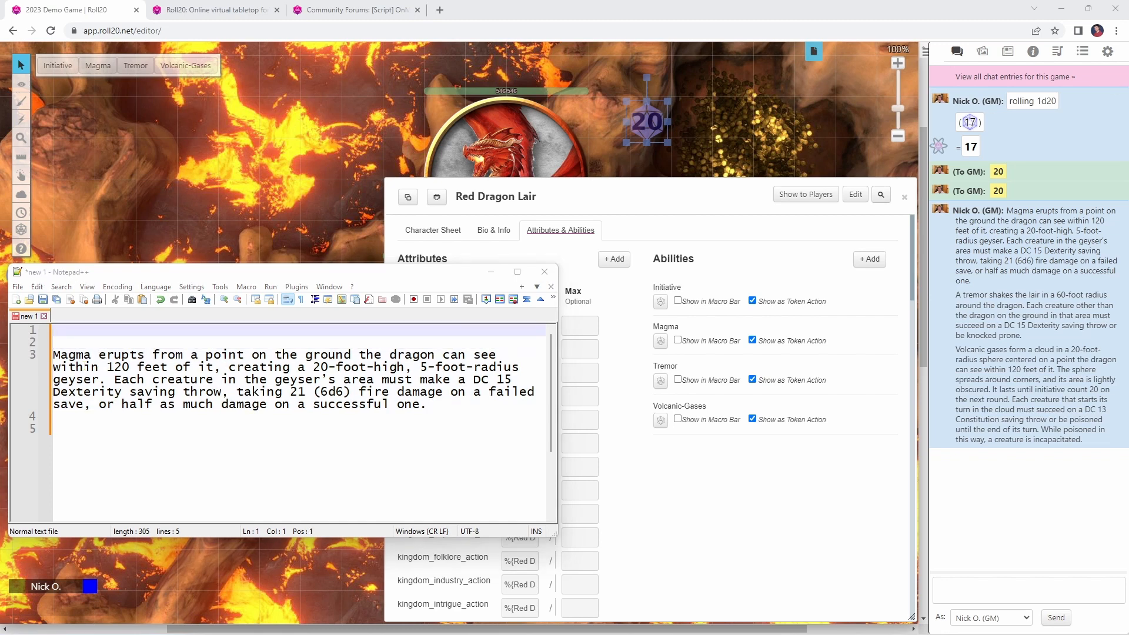
pyautogui.click(312, 276)
pyautogui.hotkey('ctrl', 'v')
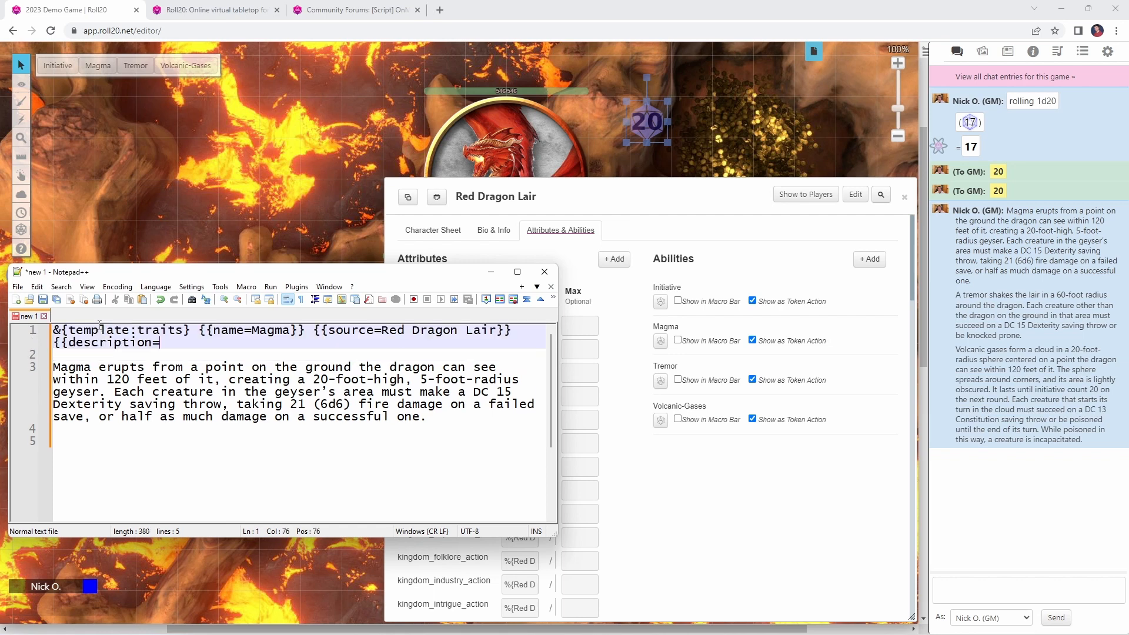
# Join the Magma description directly after "{{description=" and end the macro with "}}"
pyautogui.moveTo(190, 331); pyautogui.dragTo(53, 330)
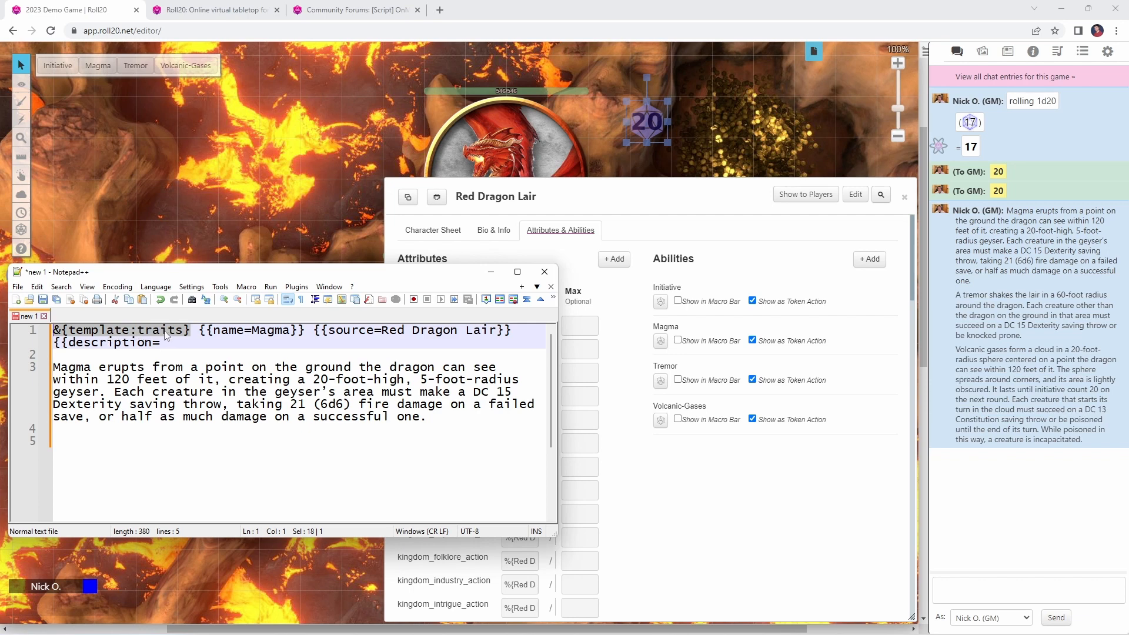
pyautogui.click(217, 332)
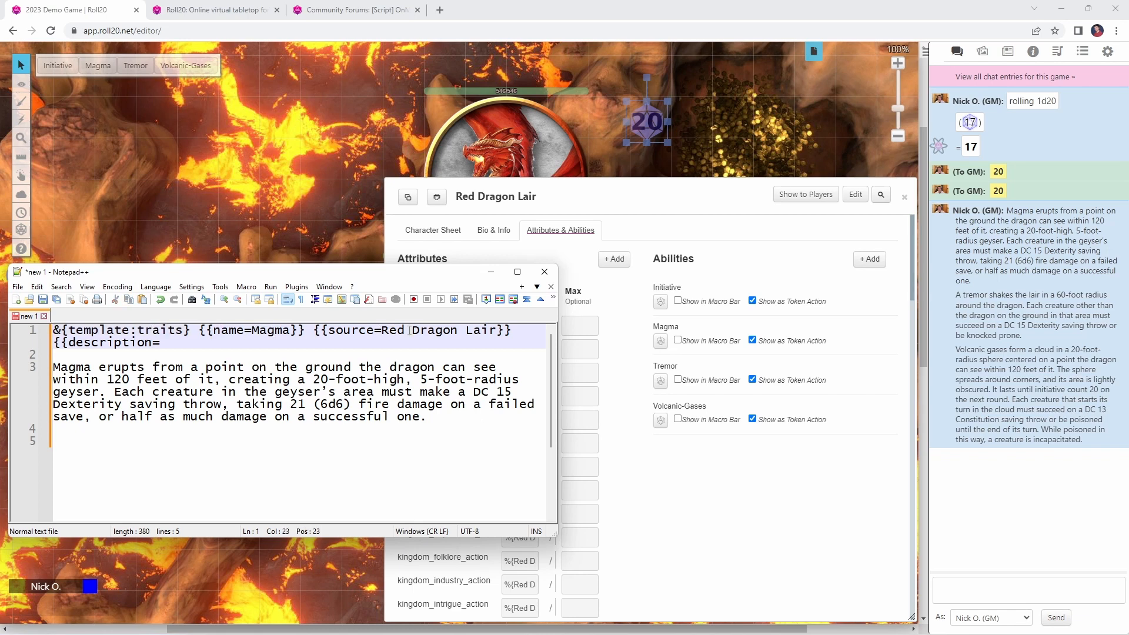
pyautogui.click(55, 369)
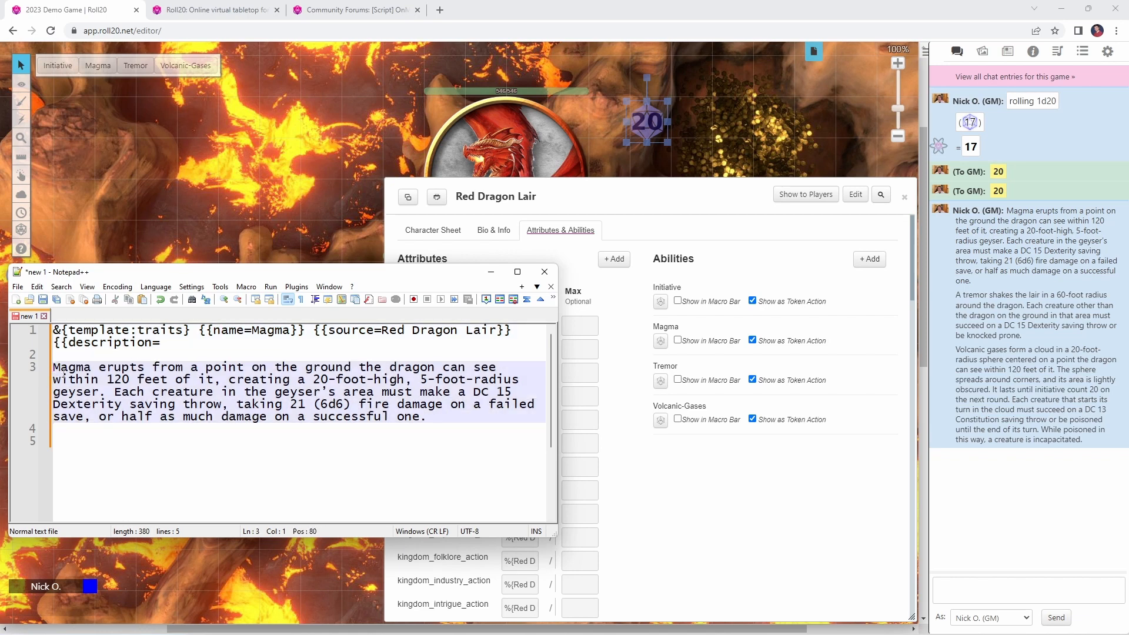
pyautogui.press('BackSpace')
pyautogui.press('BackSpace')
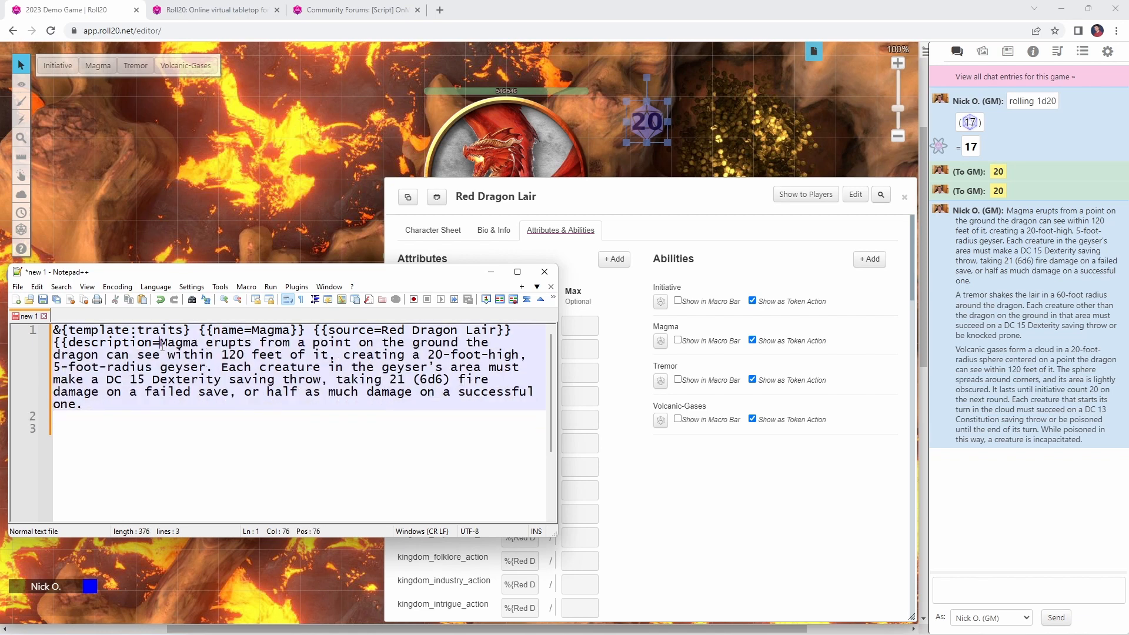
pyautogui.click(107, 406)
pyautogui.write('}}')
# Copy the whole Magma template macro and send it in the Roll20 chat as a test
pyautogui.moveTo(99, 406); pyautogui.dragTo(52, 330)
pyautogui.hotkey('ctrl', 'c')
pyautogui.click(1050, 551)
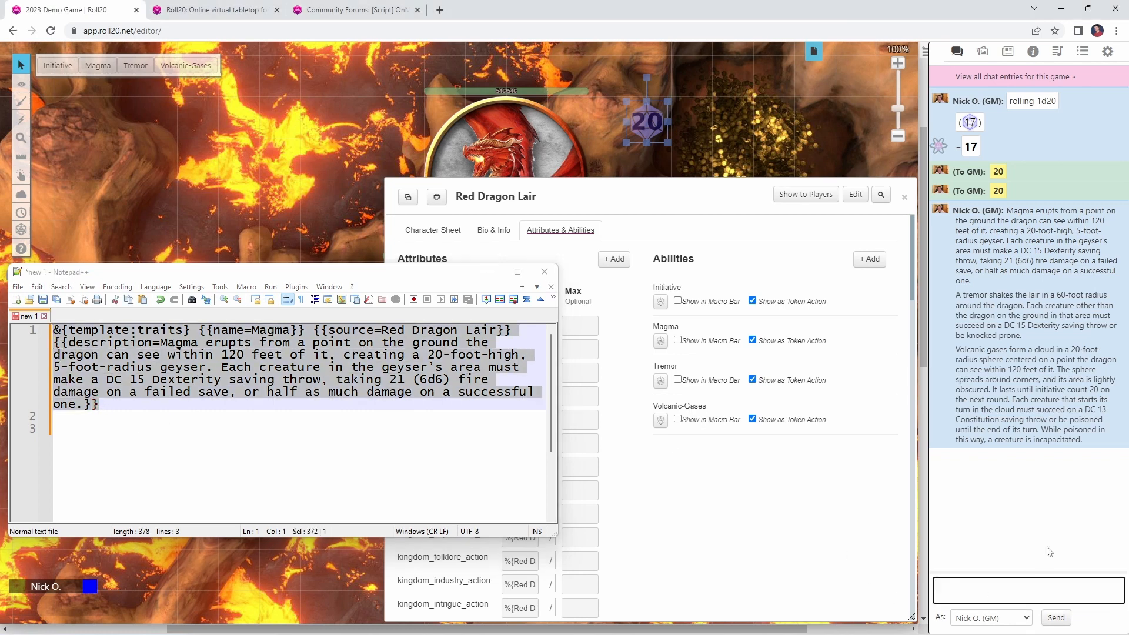
pyautogui.hotkey('ctrl', 'v')
pyautogui.press('Return')
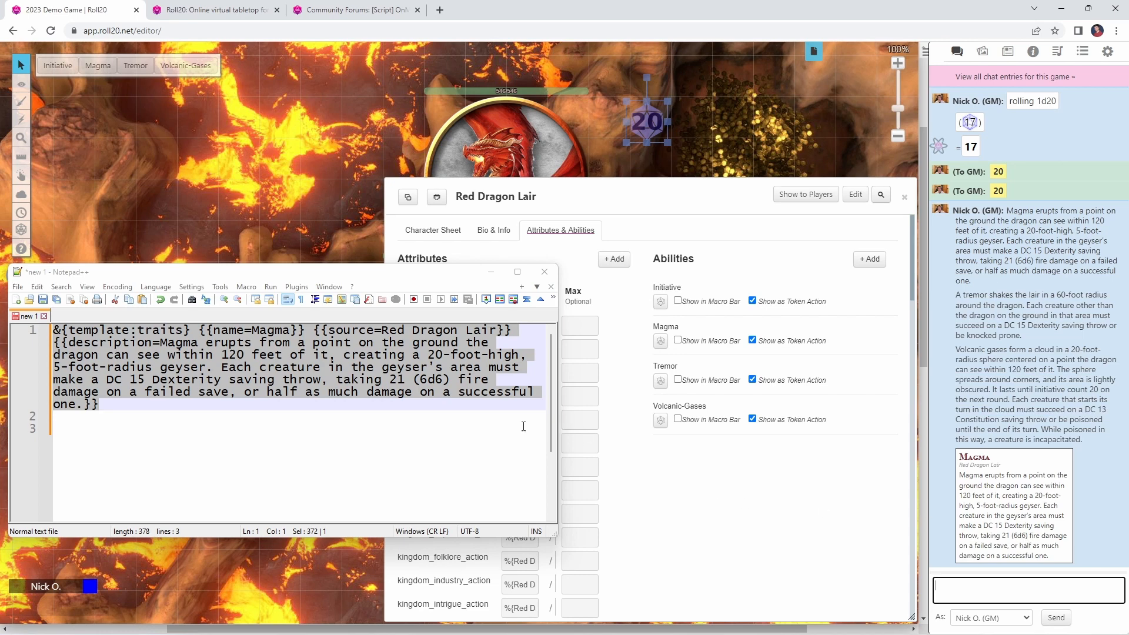
# Replace "21 (6d6)" in the Notepad++ Magma macro with the inline roll "[[6d6]]"
pyautogui.click(419, 380)
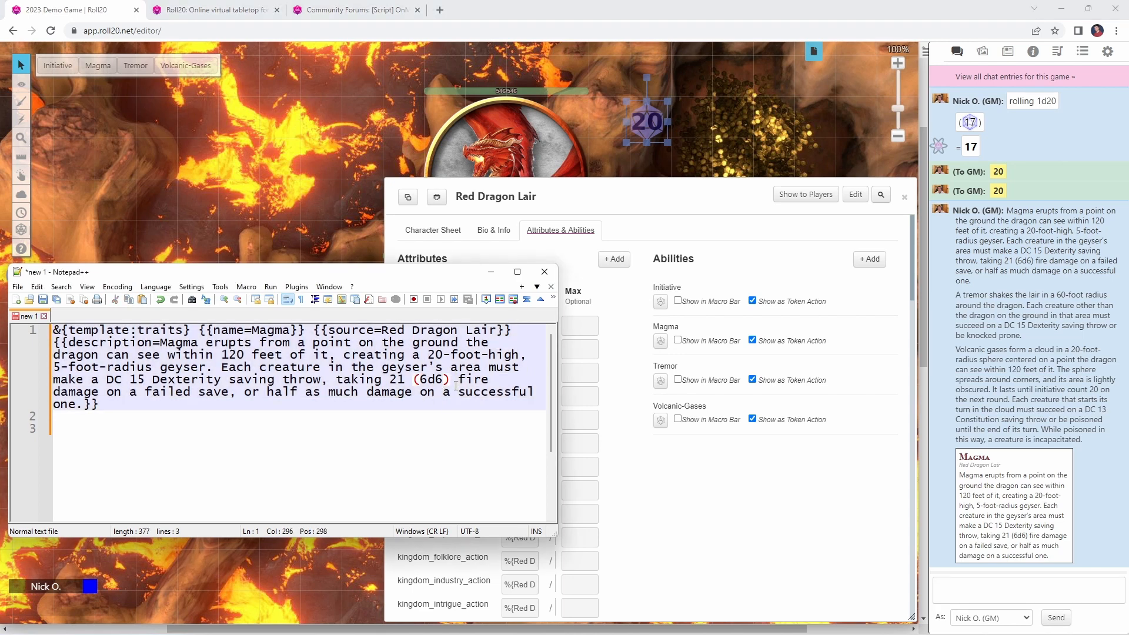
pyautogui.press('BackSpace')
pyautogui.press('BackSpace')
pyautogui.press('BackSpace')
pyautogui.press('BackSpace')
pyautogui.press('BackSpace')
pyautogui.press('BackSpace')
pyautogui.press('BackSpace')
pyautogui.press('BackSpace')
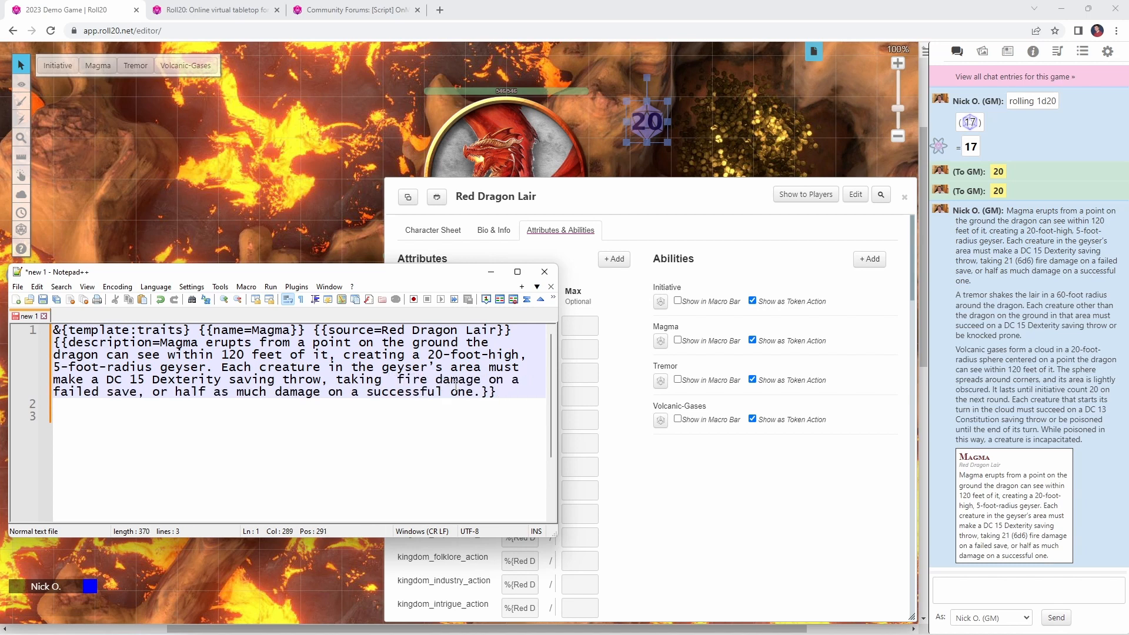
pyautogui.write('[[')
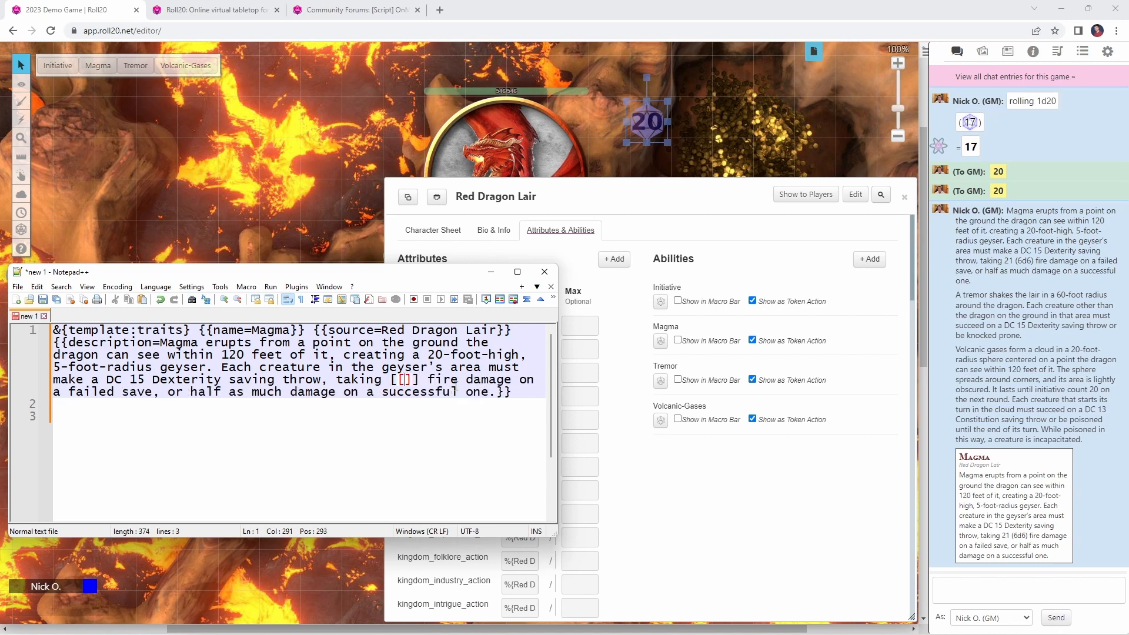
pyautogui.write('6d6')
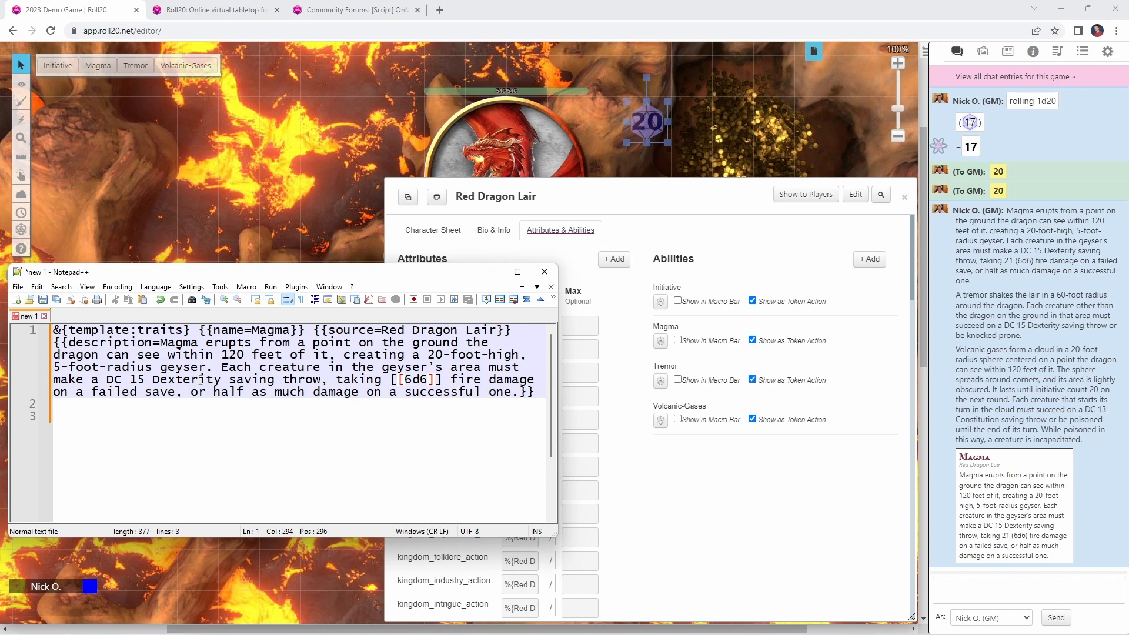
# Send the revised Magma macro in the Roll20 chat and check its inline damage roll
pyautogui.moveTo(545, 395); pyautogui.dragTo(54, 331)
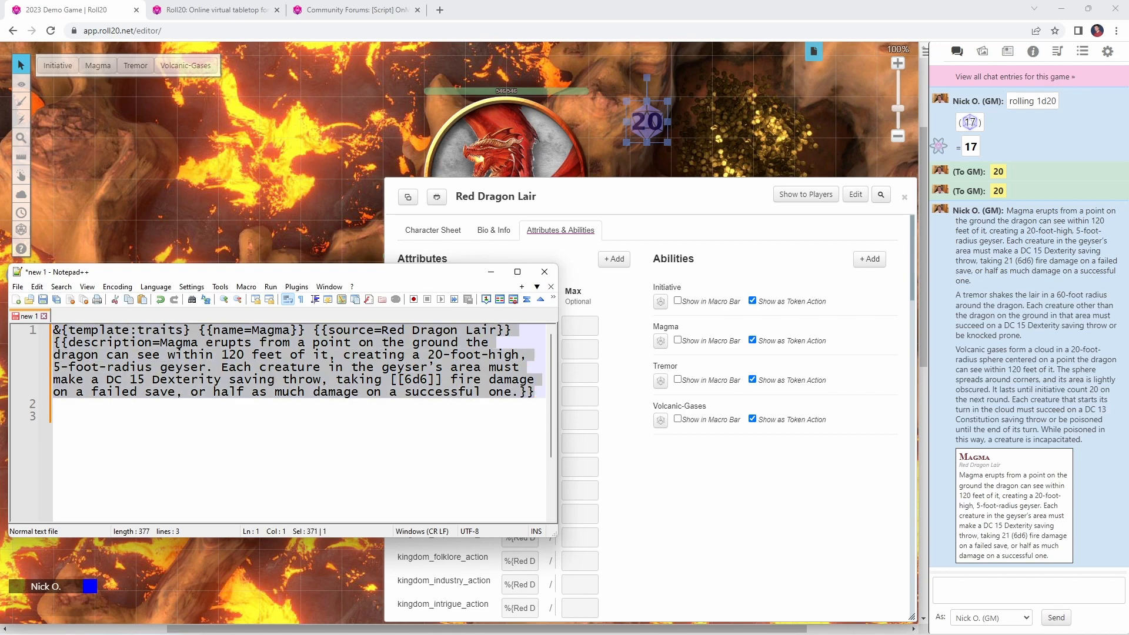
pyautogui.click(996, 586)
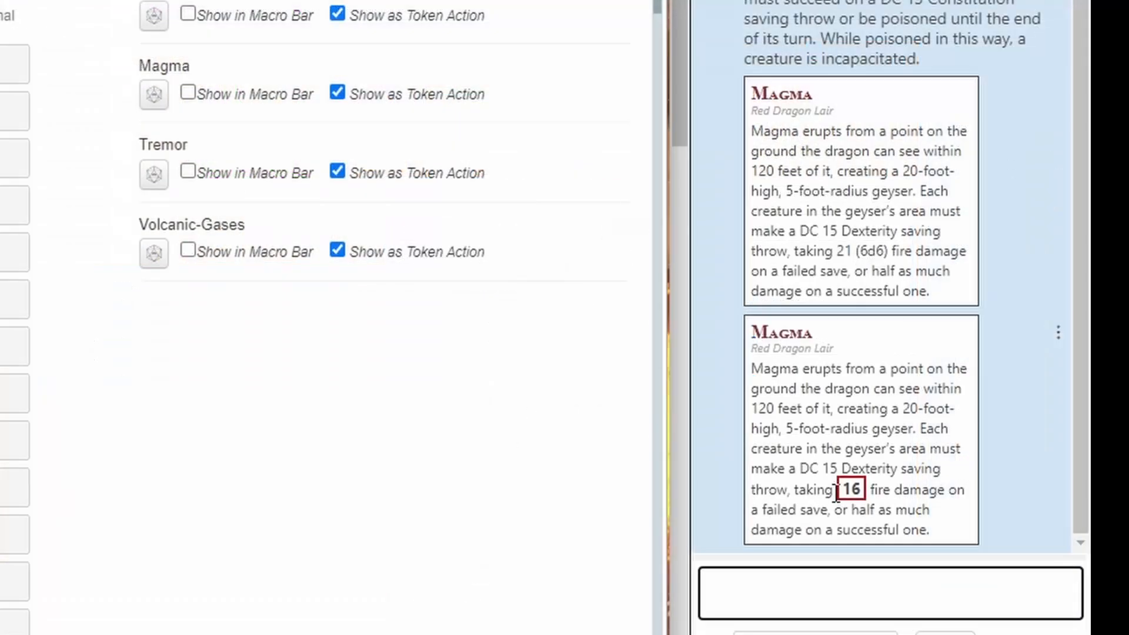
pyautogui.moveTo(847, 489)
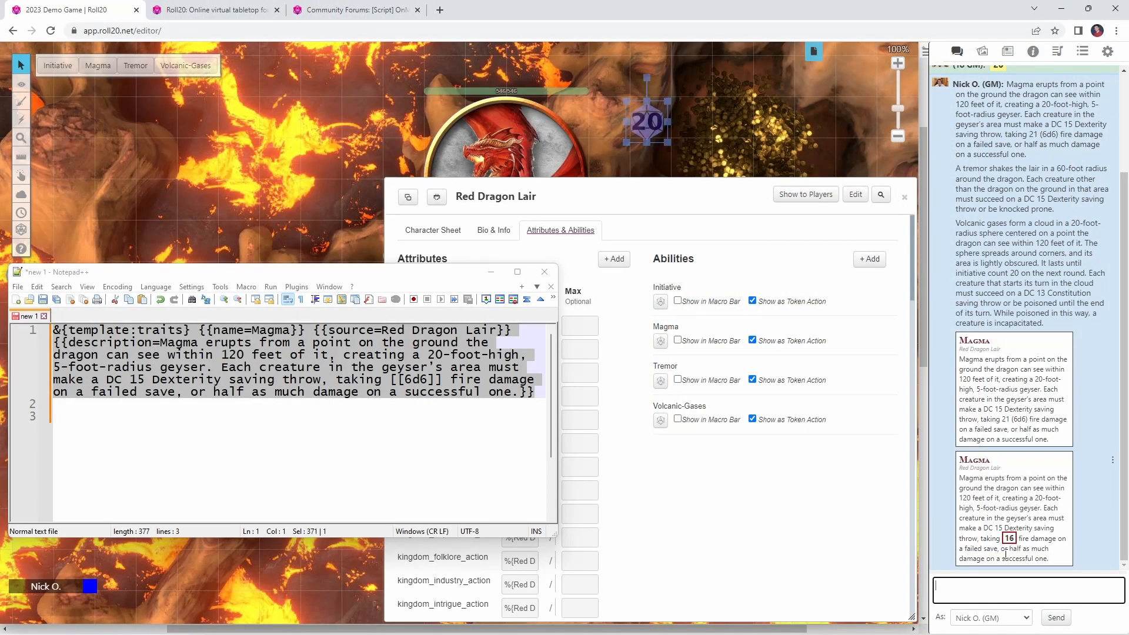
# Replace the Magma ability's text with the traits template macro from Notepad++, save it, and run the ability as a test
pyautogui.click(425, 493)
pyautogui.moveTo(537, 402); pyautogui.dragTo(53, 330)
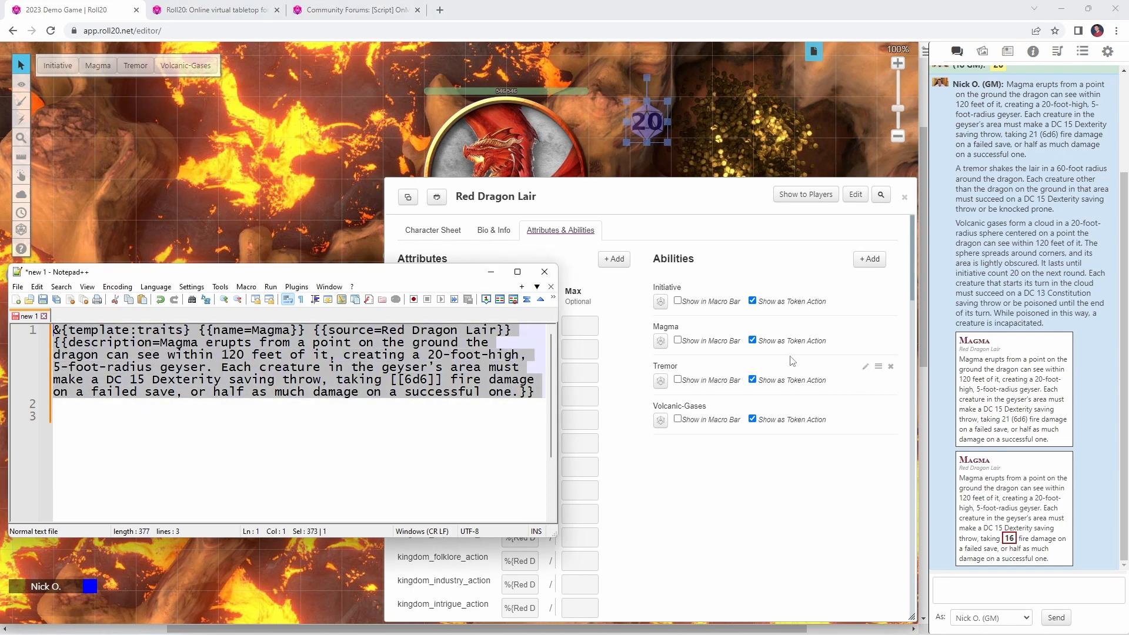
pyautogui.click(860, 330)
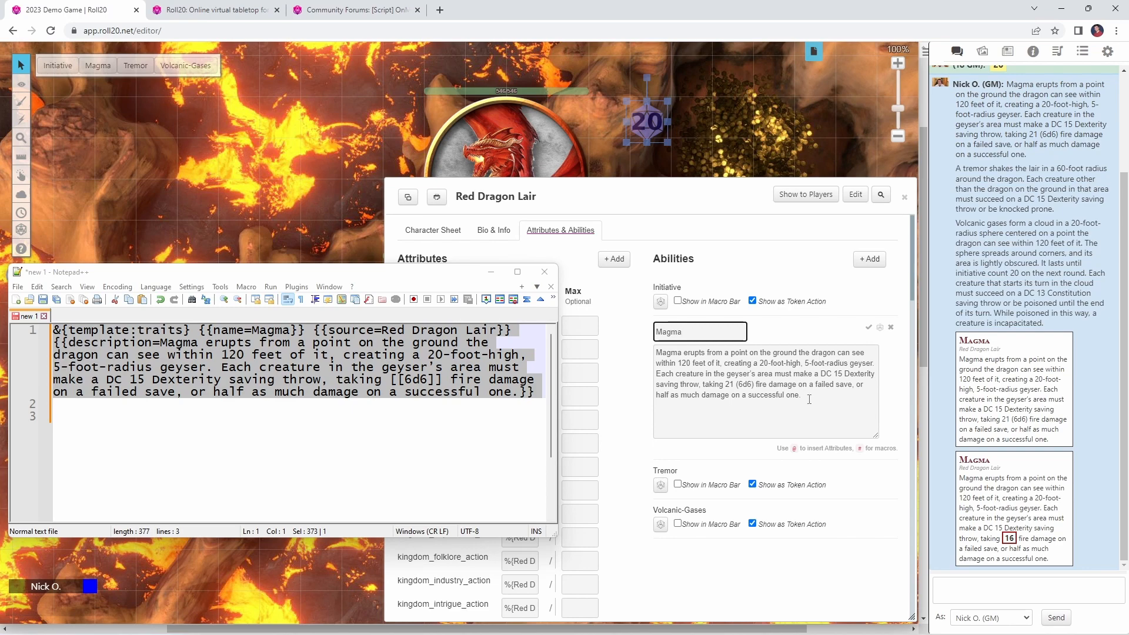
pyautogui.moveTo(803, 395); pyautogui.dragTo(627, 354)
pyautogui.hotkey('ctrl', 'v')
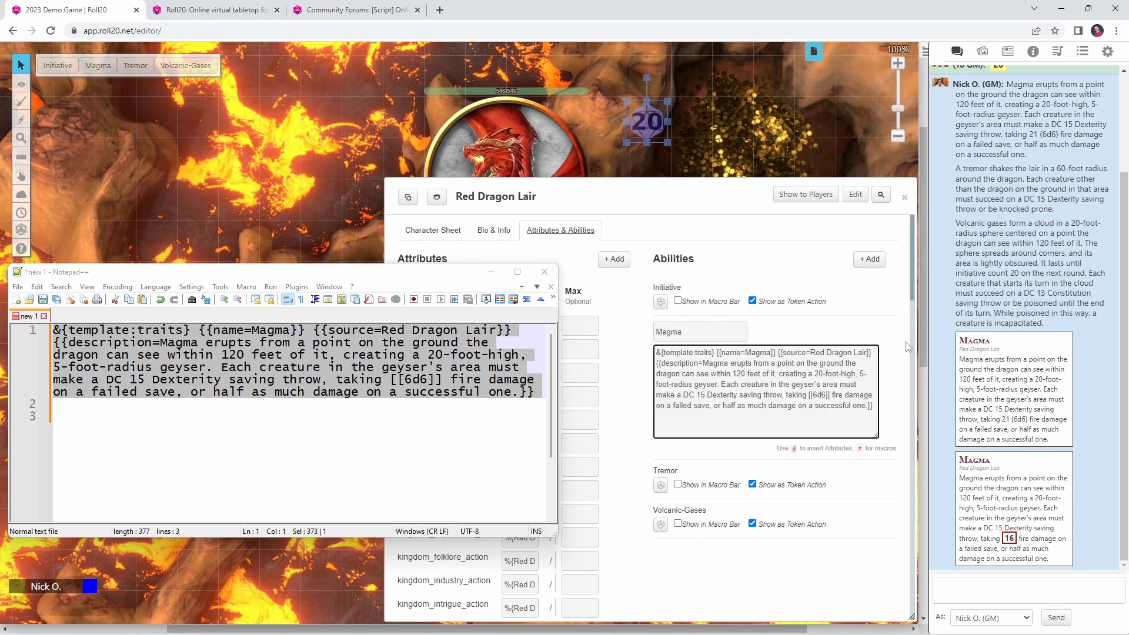
pyautogui.click(866, 332)
pyautogui.click(660, 341)
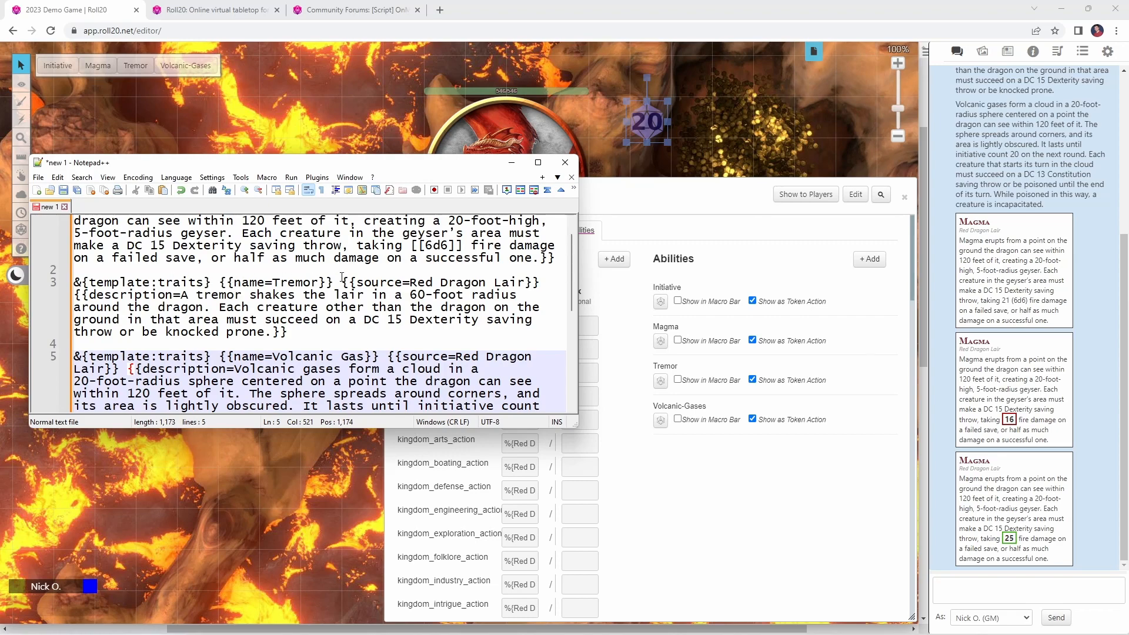
# Replace the Tremor and Volcanic-Gases abilities' text with their traits template macros from Notepad++, and test both abilities
pyautogui.scroll(-2, 254, 330)
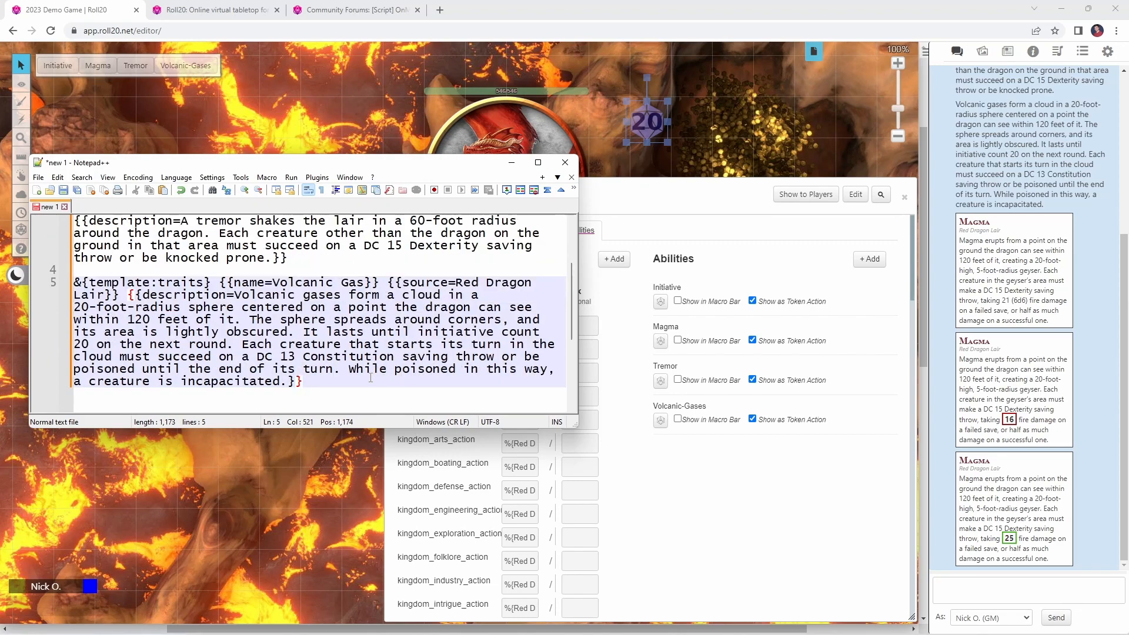
pyautogui.scroll(2, 370, 377)
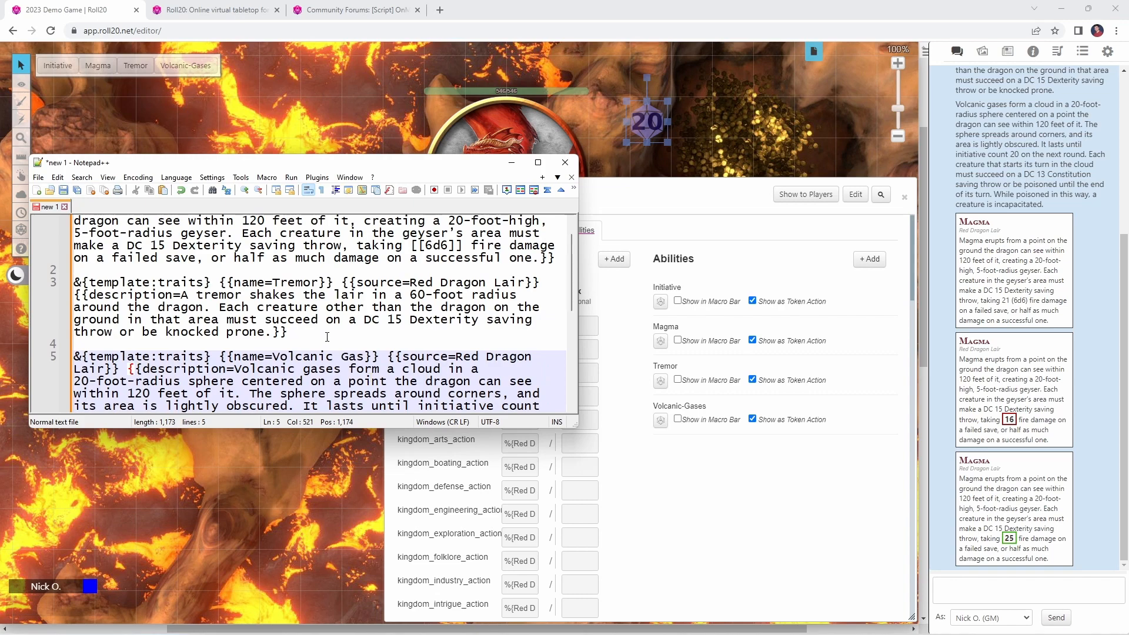
pyautogui.moveTo(328, 337); pyautogui.dragTo(74, 282)
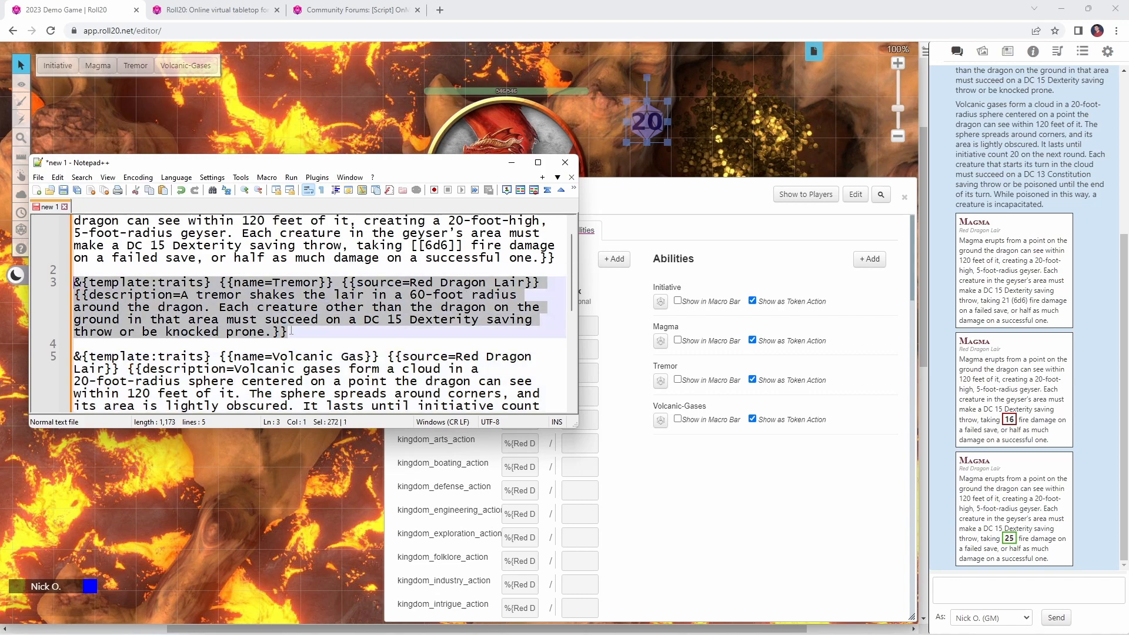
pyautogui.click(865, 368)
pyautogui.moveTo(724, 433); pyautogui.dragTo(617, 399)
pyautogui.hotkey('ctrl', 'a')
pyautogui.hotkey('ctrl', 'v')
pyautogui.click(869, 366)
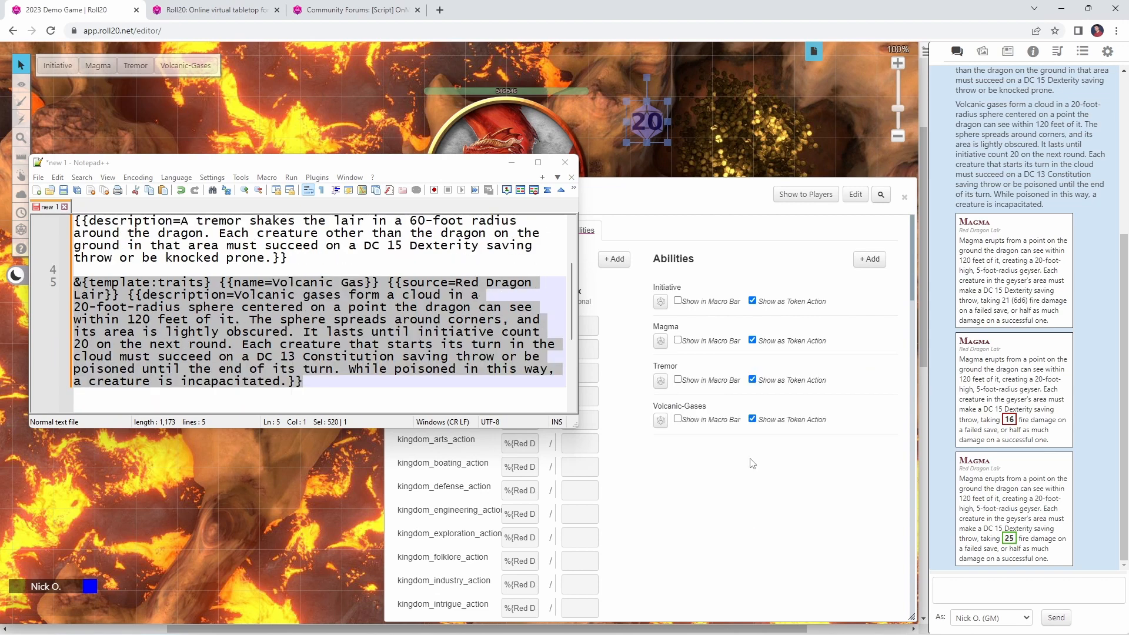
pyautogui.click(661, 381)
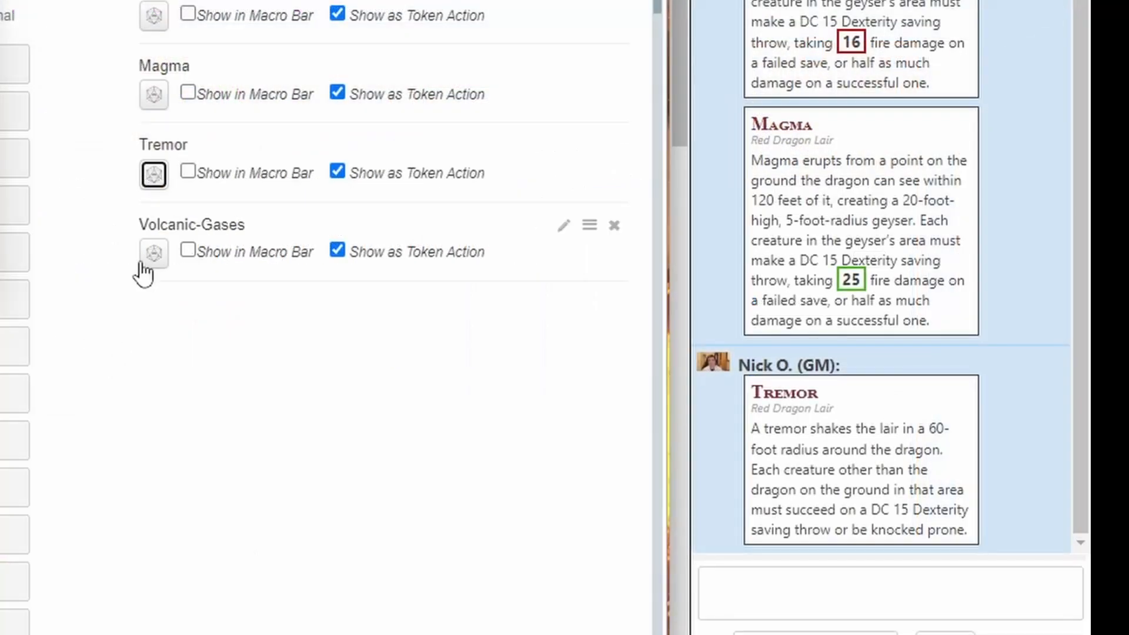
pyautogui.click(148, 259)
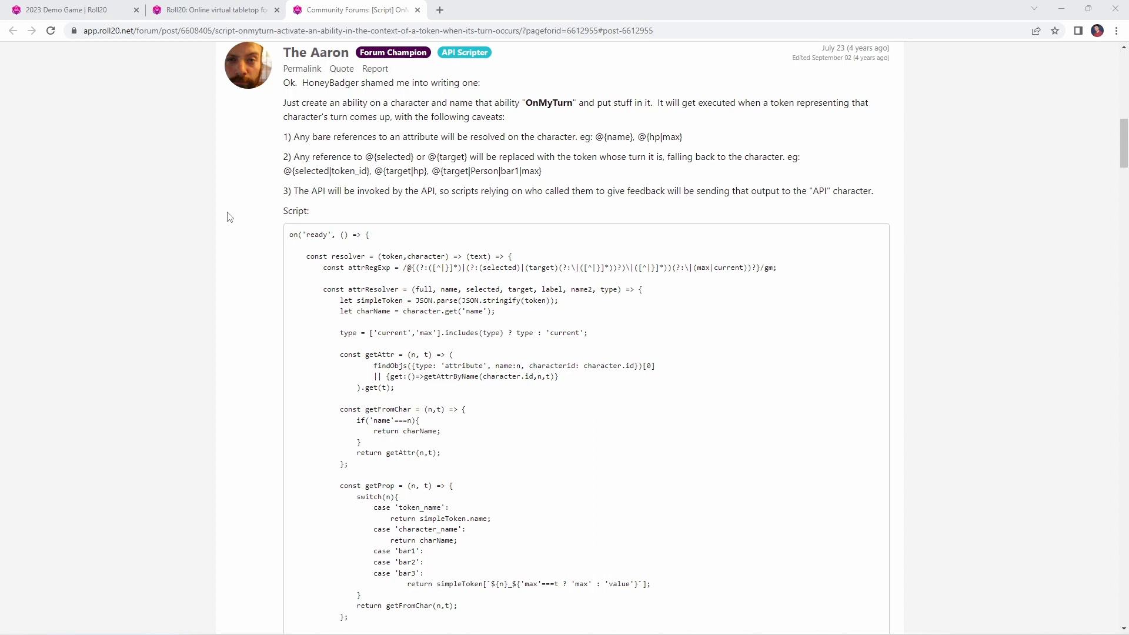
# Copy the complete OnMyTurn script from the forum post into a new script on the 2023 Demo Game mods page
pyautogui.moveTo(290, 235); pyautogui.dragTo(355, 404)
pyautogui.scroll(-2, 351, 270)
pyautogui.scroll(-10, 351, 269)
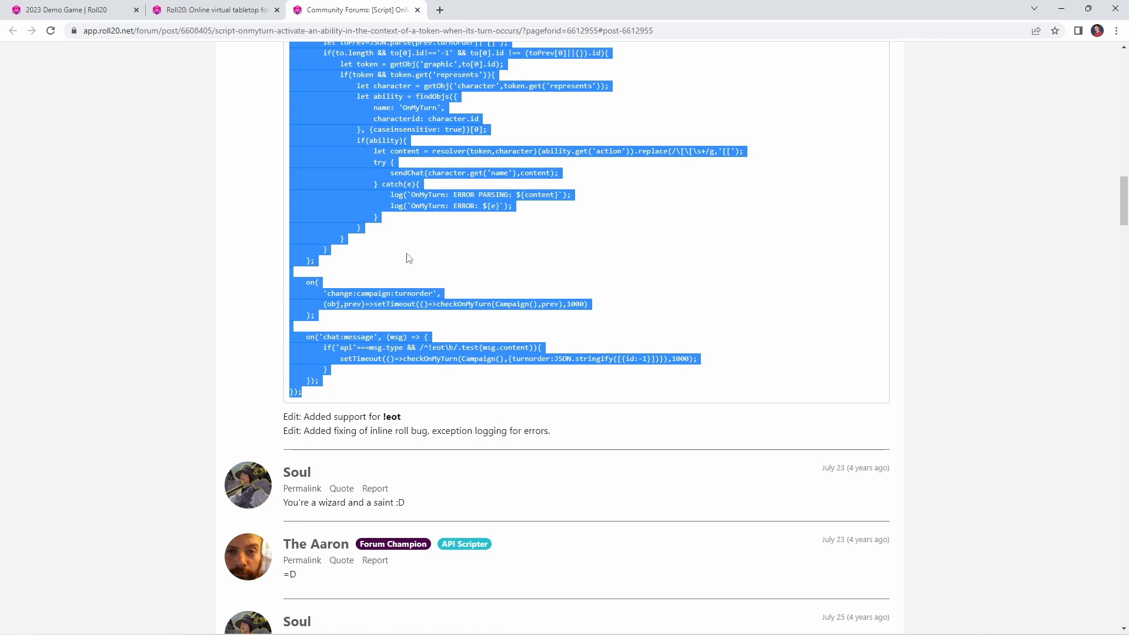
pyautogui.click(252, 11)
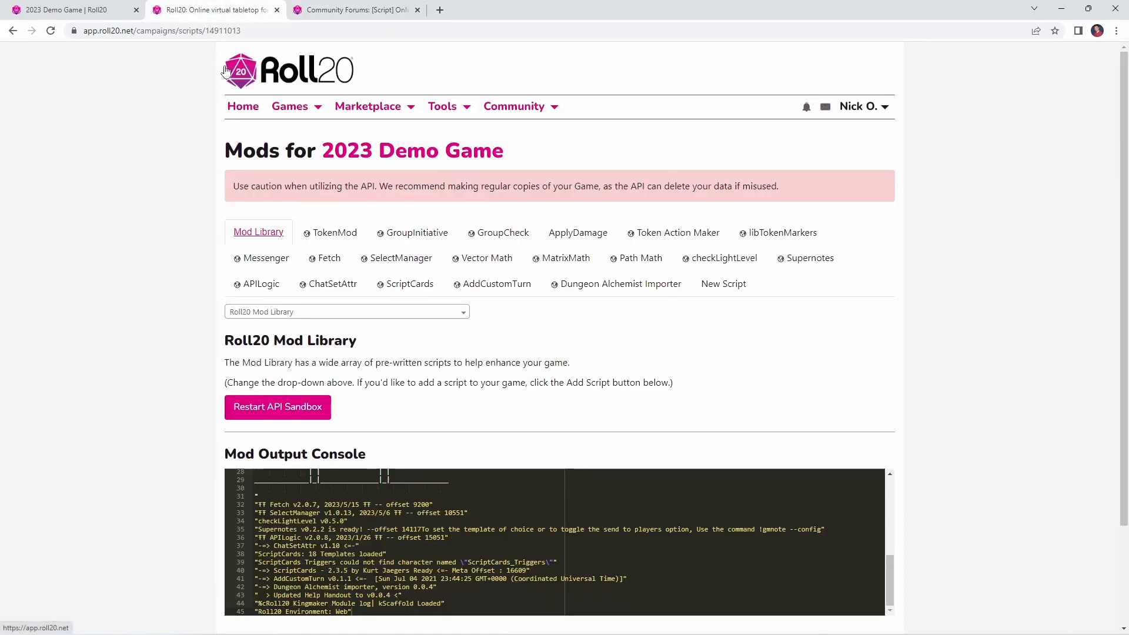
pyautogui.click(724, 284)
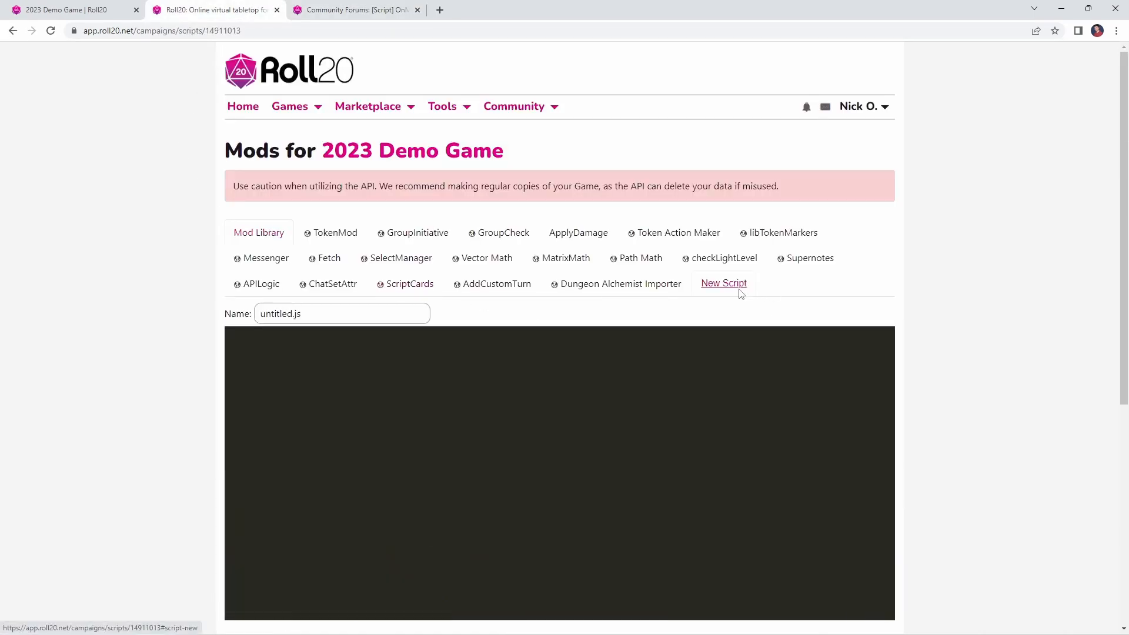
pyautogui.hotkey('ctrl', 'v')
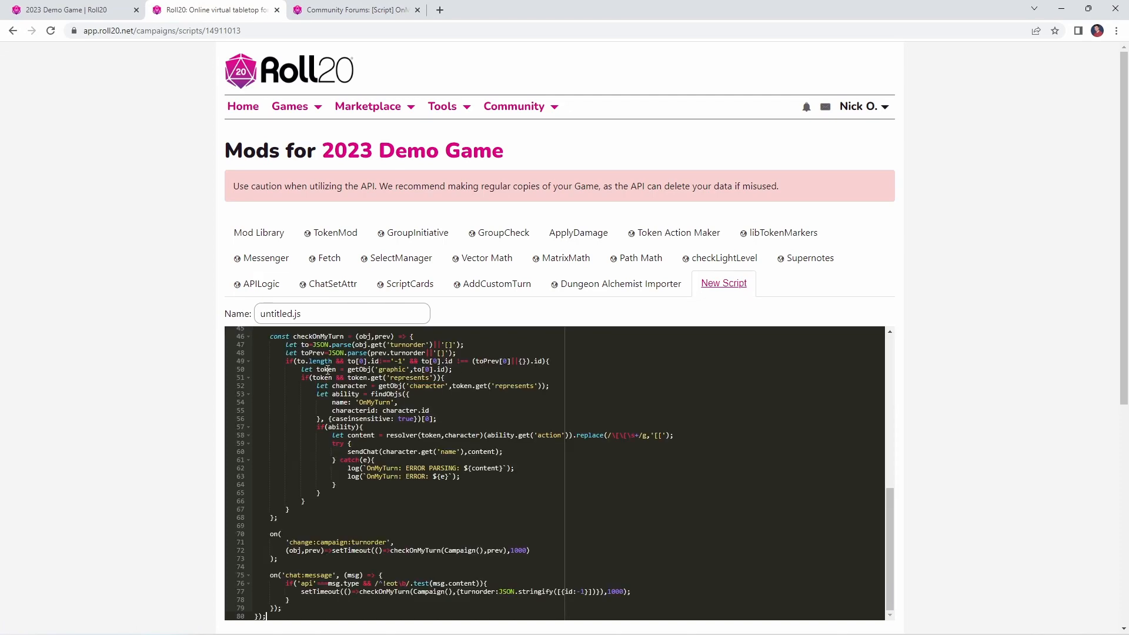
# Name the new script "OnMyTurn" and save it
pyautogui.moveTo(335, 315); pyautogui.dragTo(219, 312)
pyautogui.write('OnMyTurn')
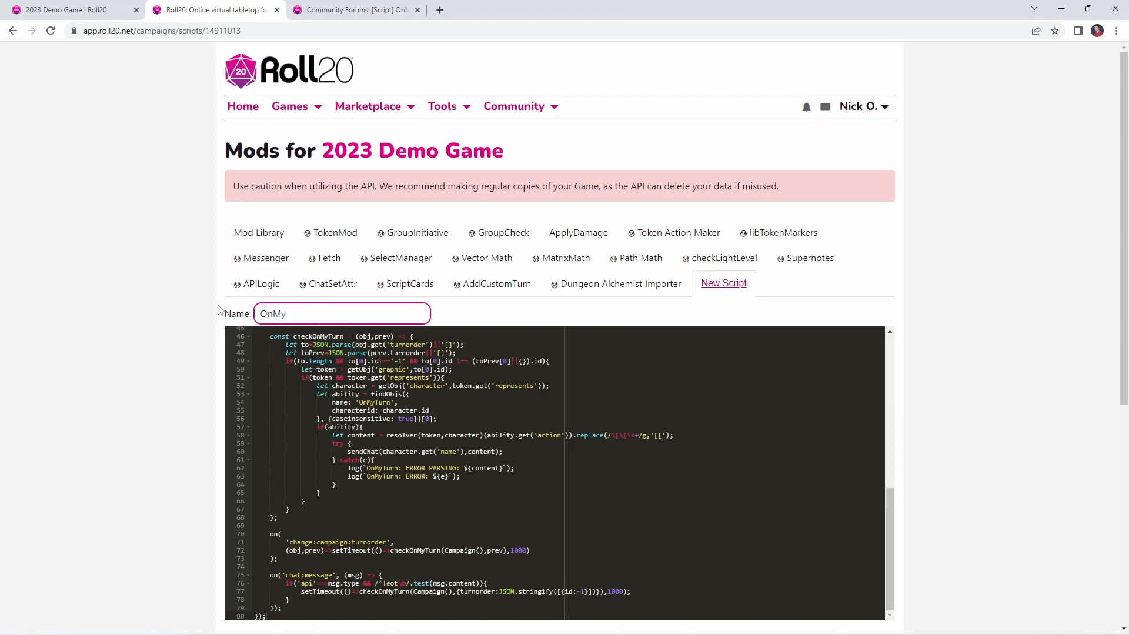
pyautogui.scroll(-3, 175, 271)
pyautogui.scroll(-2, 175, 272)
pyautogui.click(279, 417)
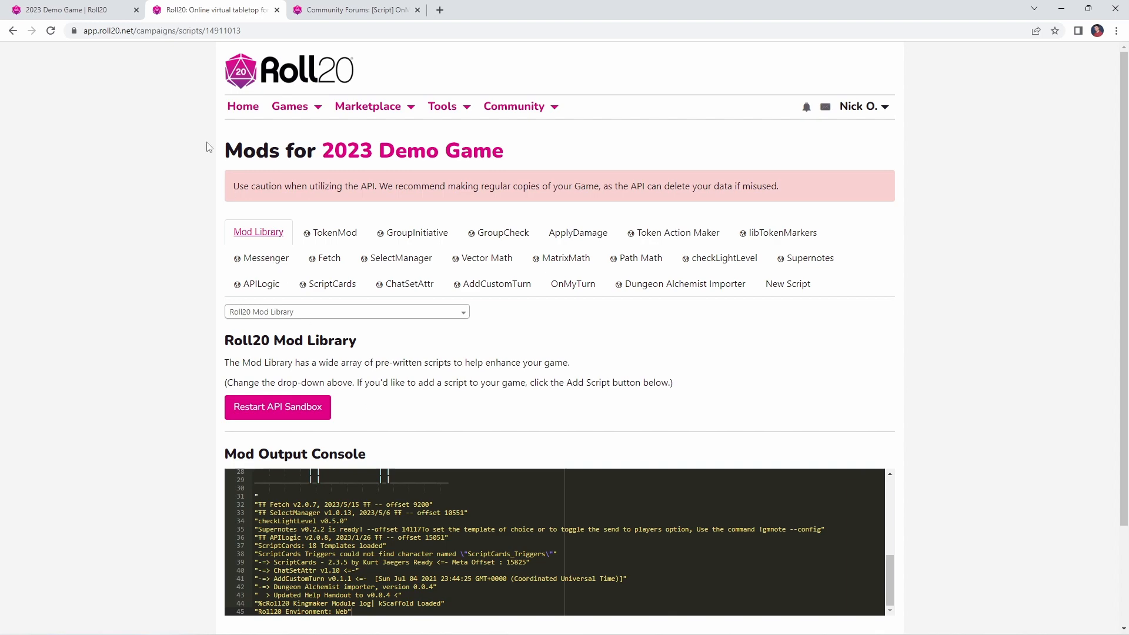
# Switch back to the game and add an ability named "OnMyTurn" to the Red Dragon Lair character
pyautogui.click(133, 4)
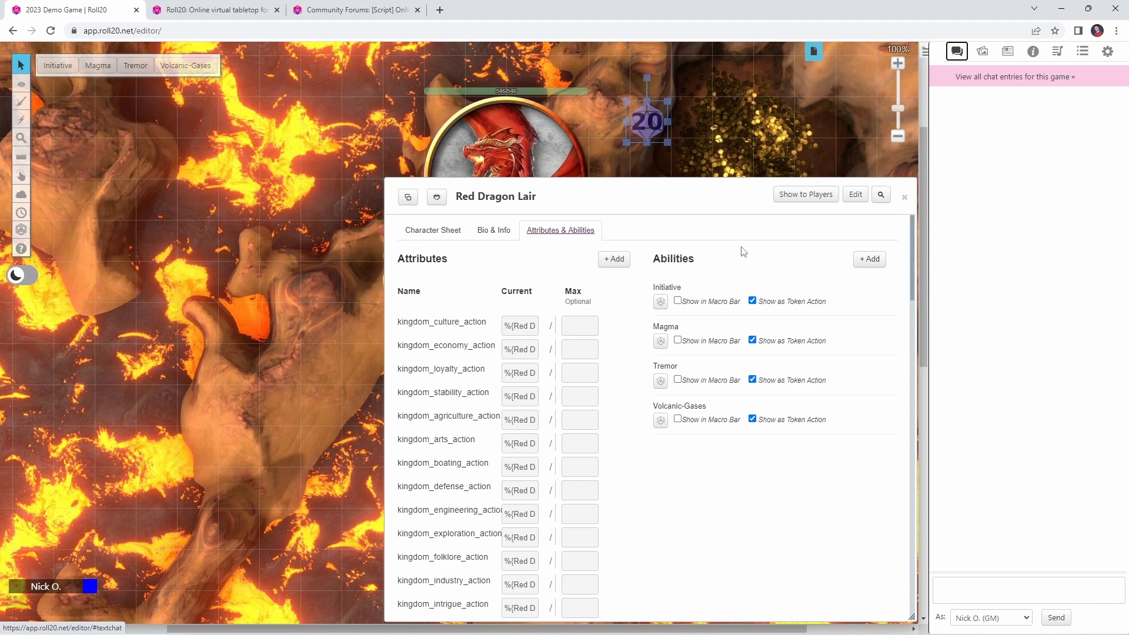
pyautogui.click(869, 258)
pyautogui.click(865, 445)
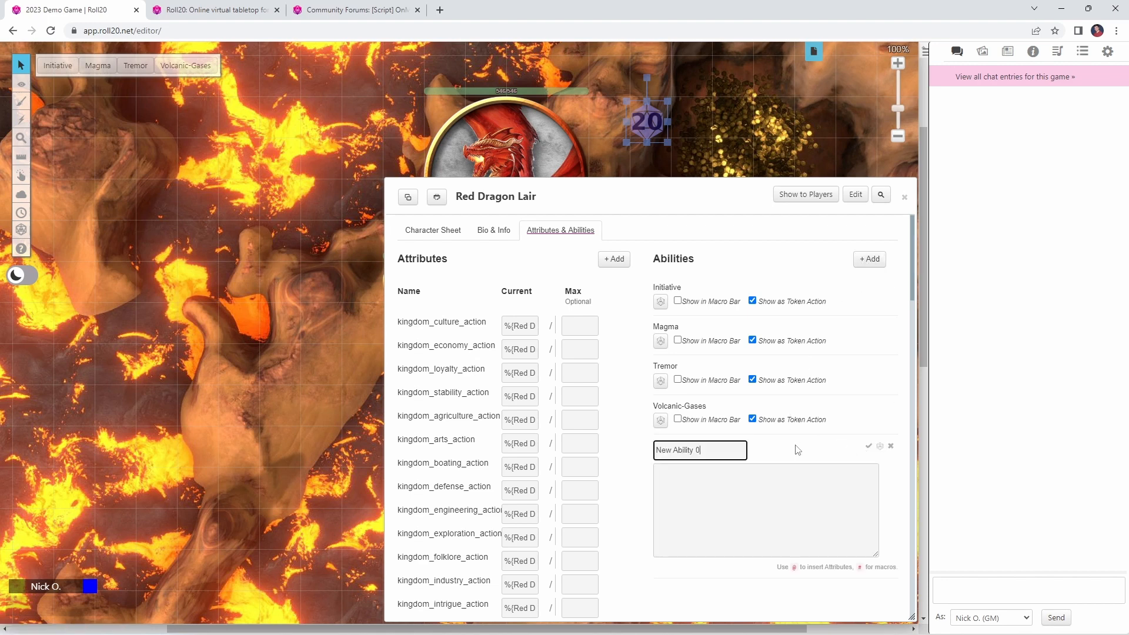
pyautogui.write('OnMyTurn')
pyautogui.click(698, 502)
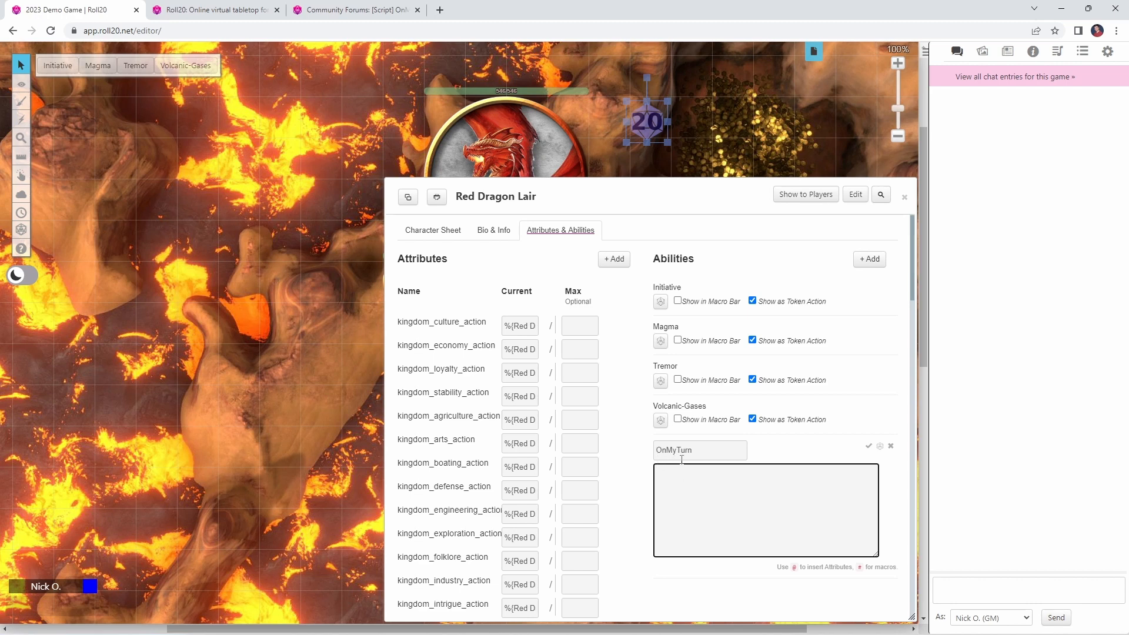
pyautogui.click(713, 481)
# Send the Lair Actions npcaction template macro with its ability buttons in the Roll20 chat as a test
pyautogui.hotkey('alt', 'Tab')
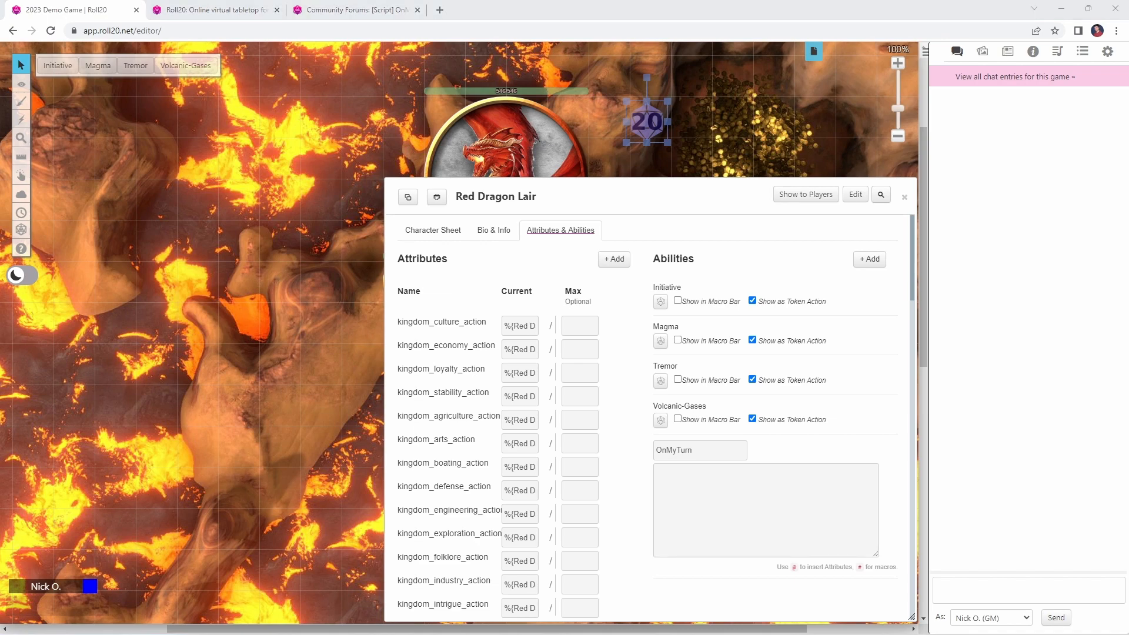
pyautogui.click(981, 600)
pyautogui.hotkey('ctrl', 'v')
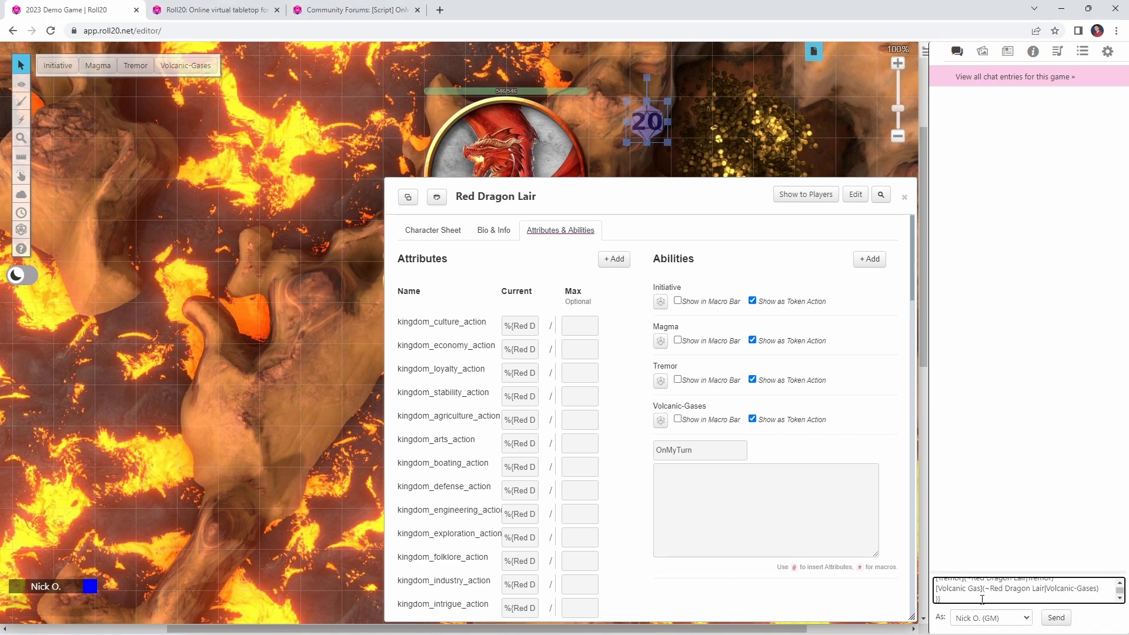
pyautogui.press('Return')
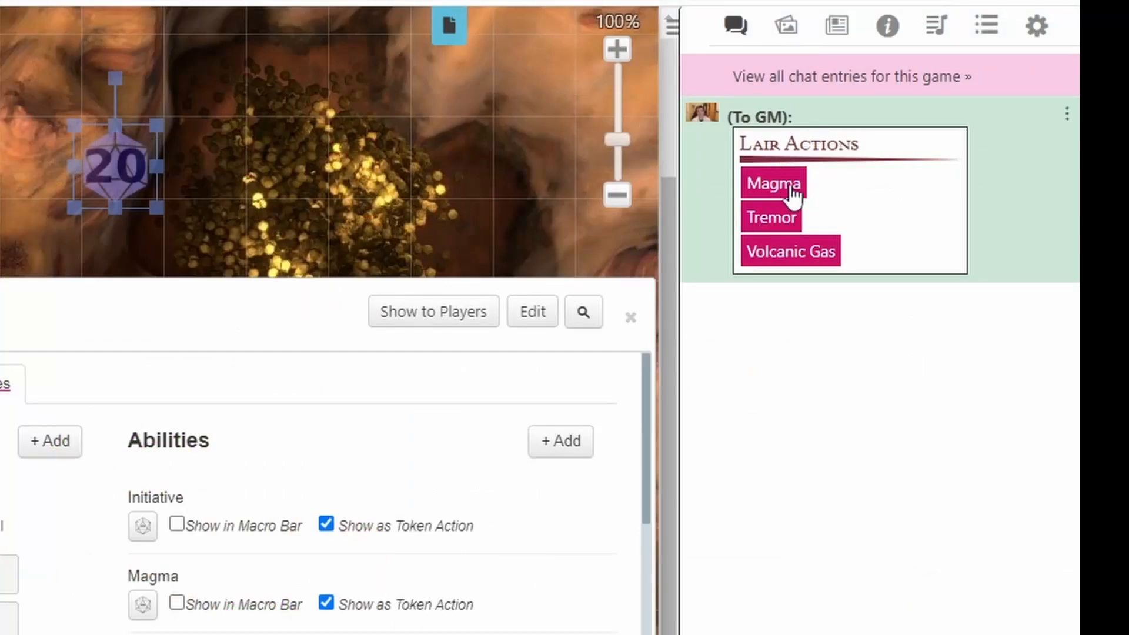
# Run Magma, Tremor and Volcanic Gas from the Lair Actions chat menu
pyautogui.click(794, 189)
pyautogui.click(774, 224)
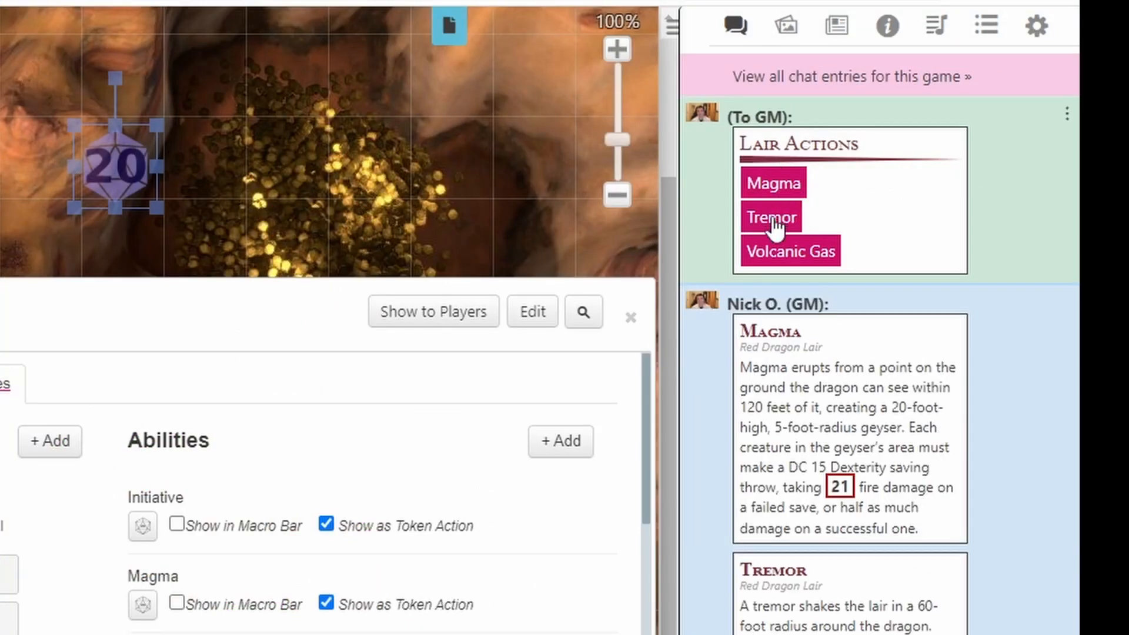
pyautogui.click(820, 257)
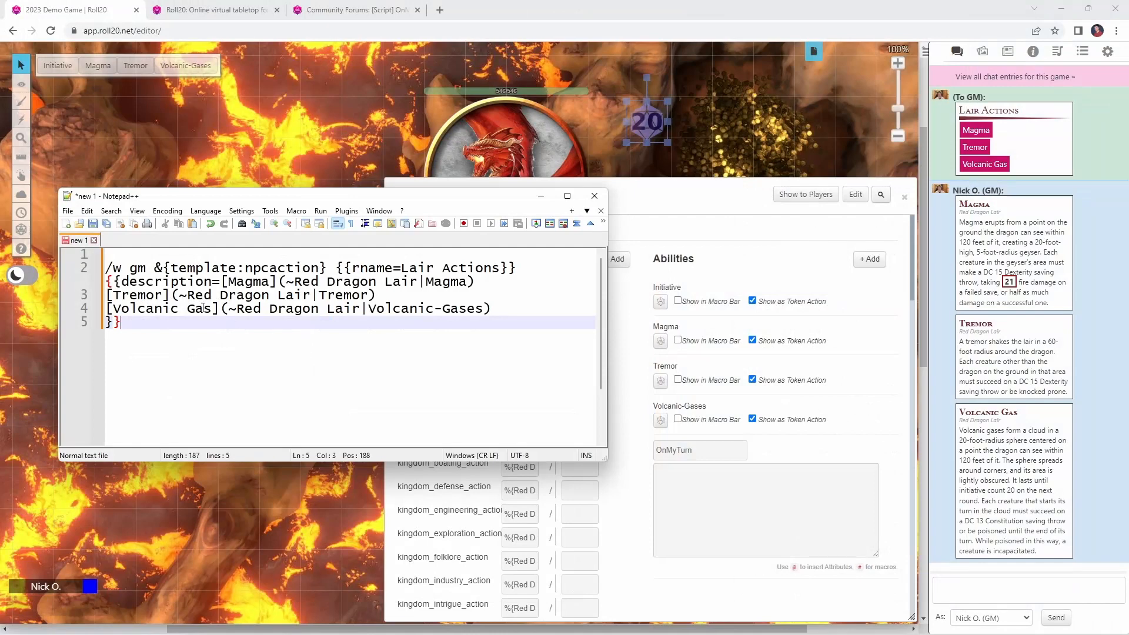
# Examine the Lair Actions macro in Notepad++: the "/w gm" whisper, the button labels, and the character and ability references
pyautogui.click(123, 270)
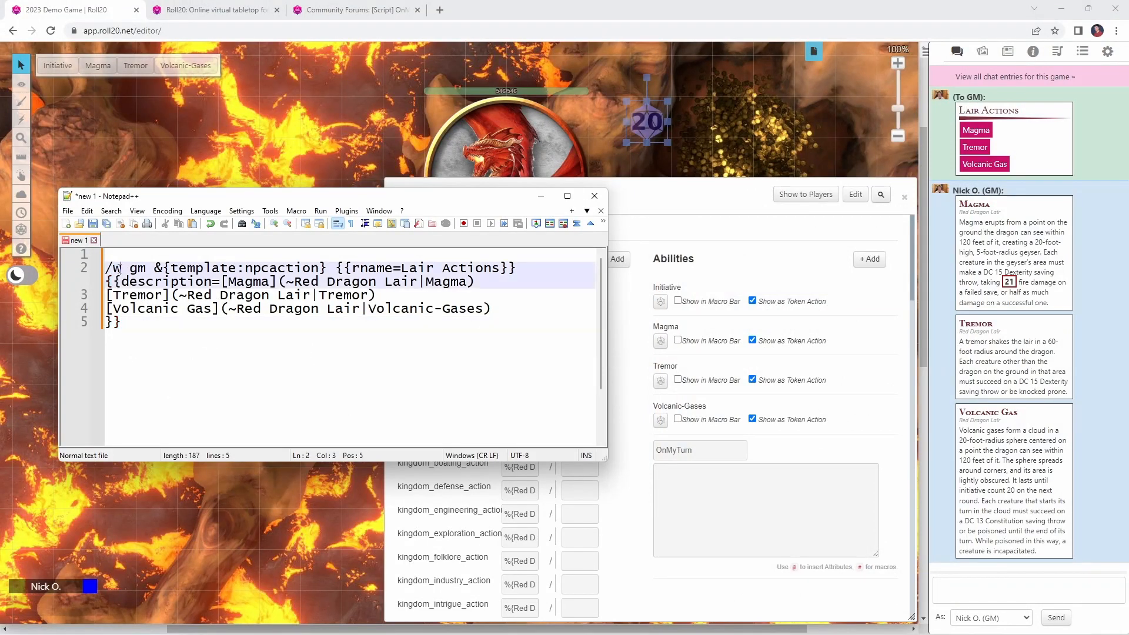
pyautogui.moveTo(147, 268); pyautogui.dragTo(106, 269)
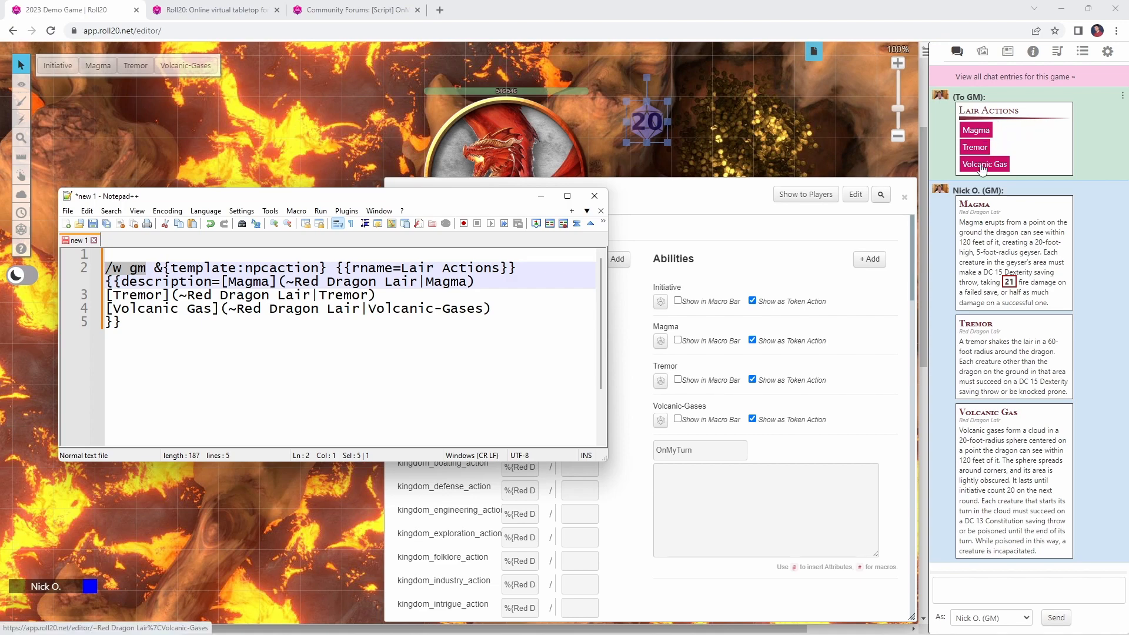
pyautogui.click(231, 283)
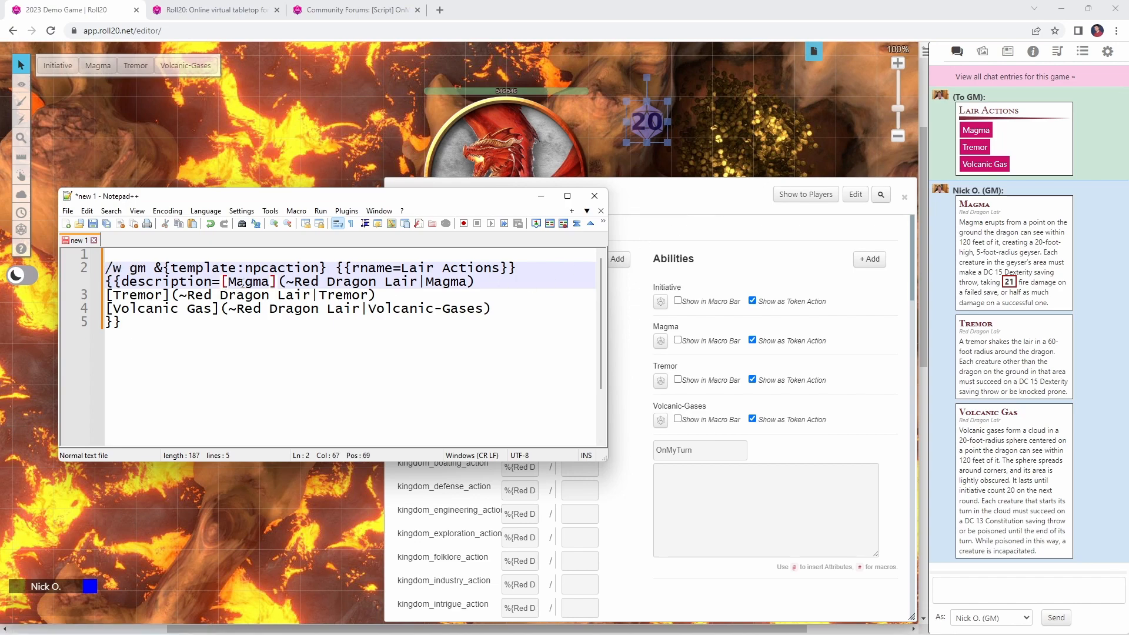
pyautogui.click(240, 281)
pyautogui.doubleClick(155, 295)
pyautogui.click(195, 309)
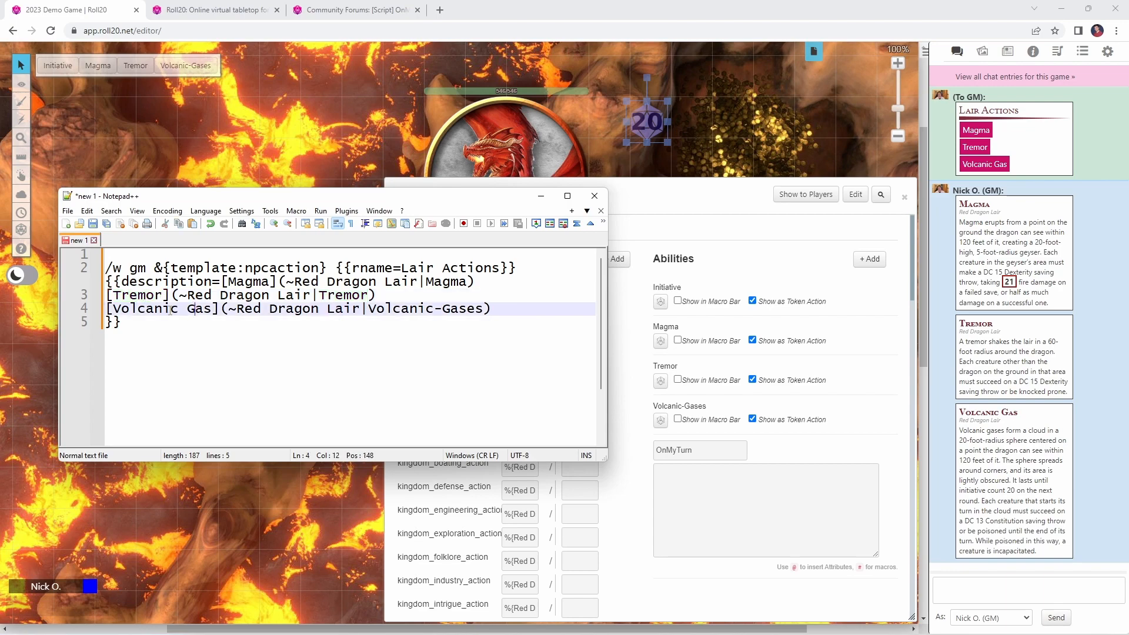
pyautogui.click(278, 285)
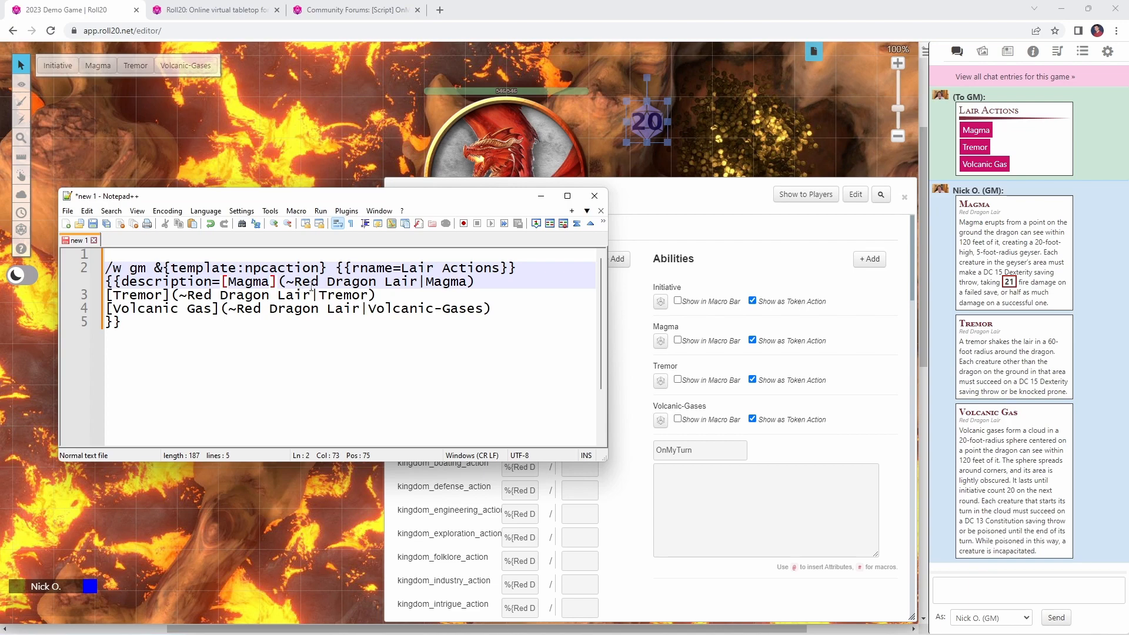
pyautogui.moveTo(294, 281); pyautogui.dragTo(418, 282)
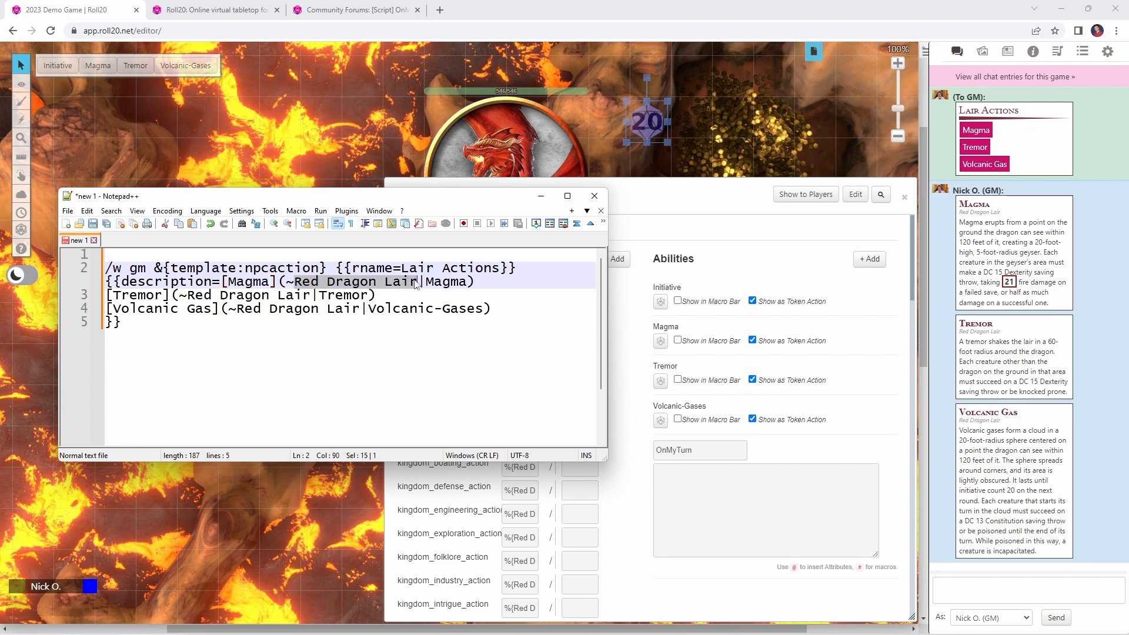
pyautogui.click(443, 281)
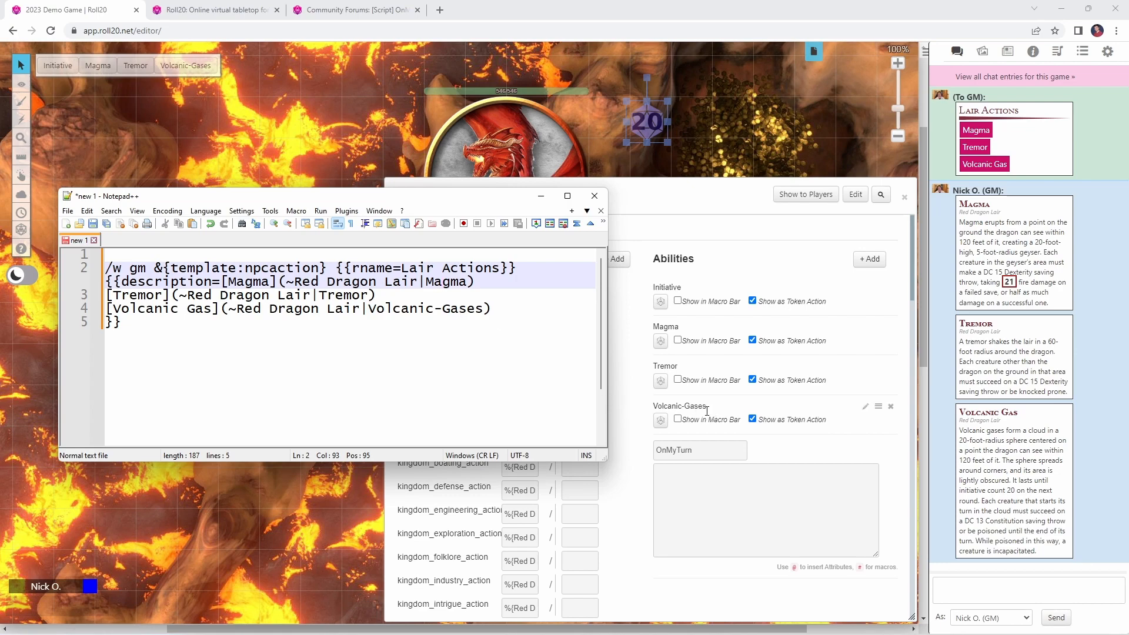
# Change the Volcanic Gas button's ability reference to "Volcanic Gases", send the revised macro in chat, and test that button
pyautogui.click(437, 308)
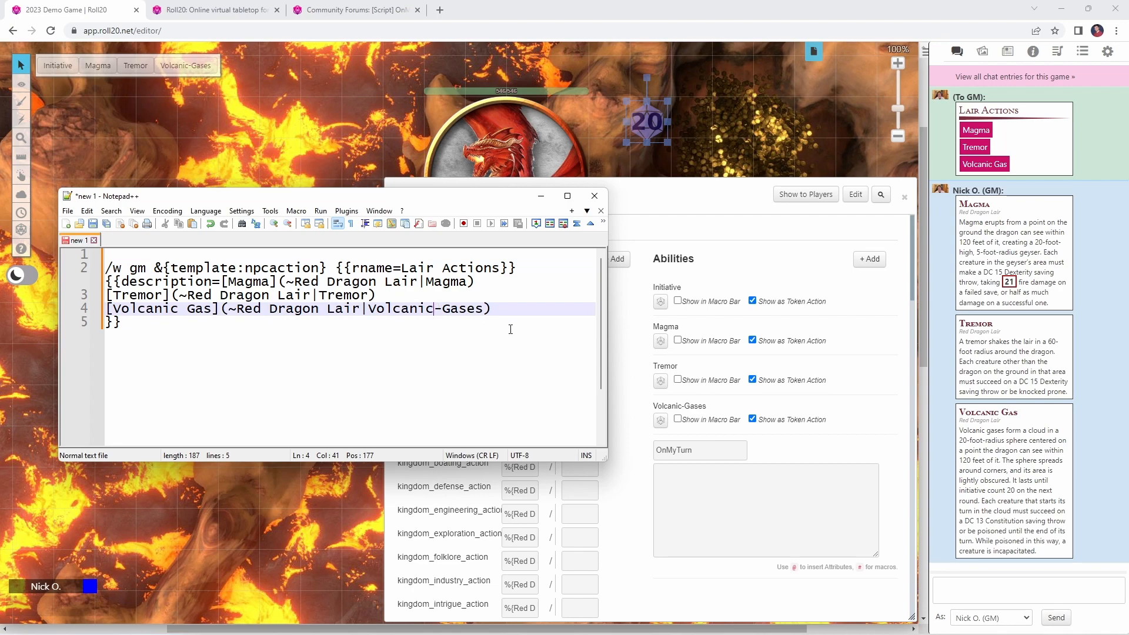
pyautogui.press('BackSpace')
pyautogui.moveTo(367, 330); pyautogui.dragTo(97, 274)
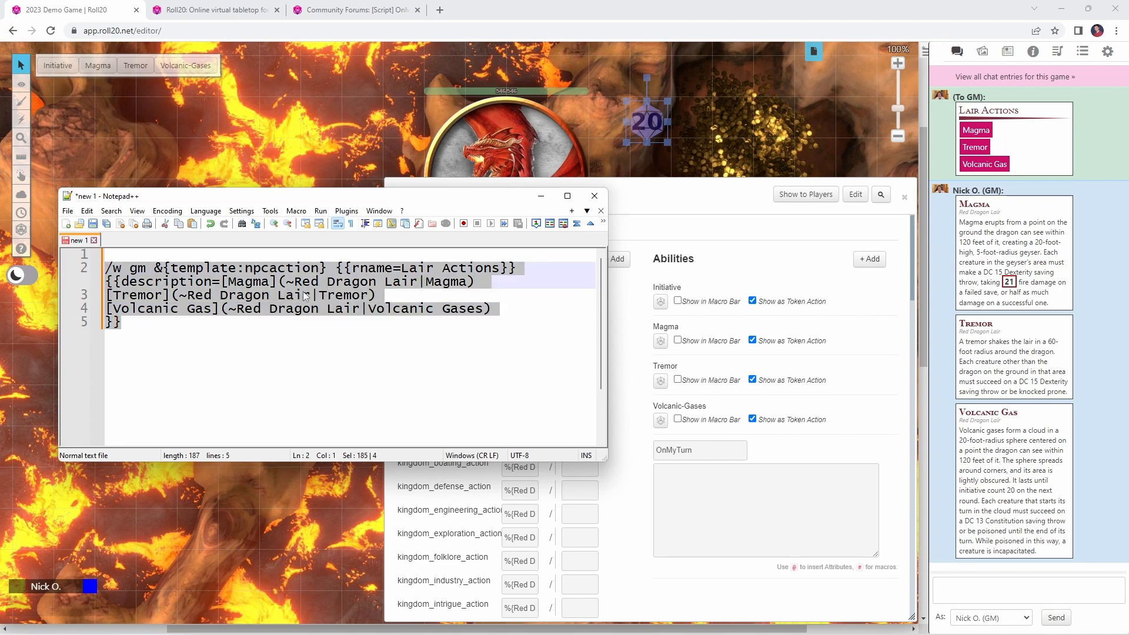
pyautogui.hotkey('ctrl', 'c')
pyautogui.click(988, 594)
pyautogui.hotkey('ctrl', 'v')
pyautogui.press('Return')
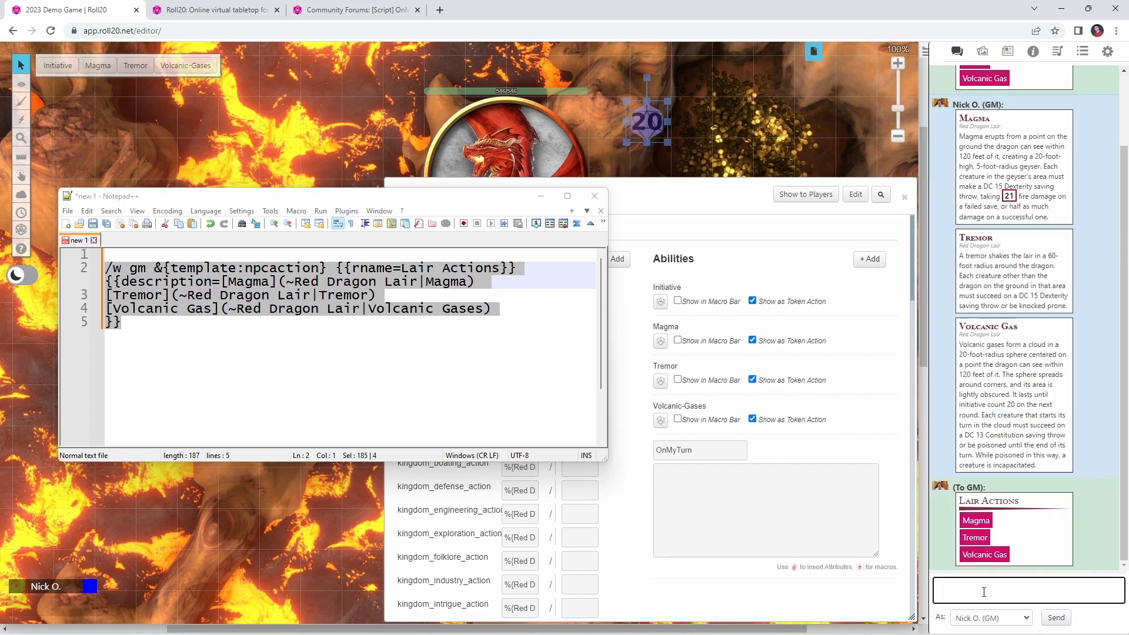
pyautogui.click(999, 555)
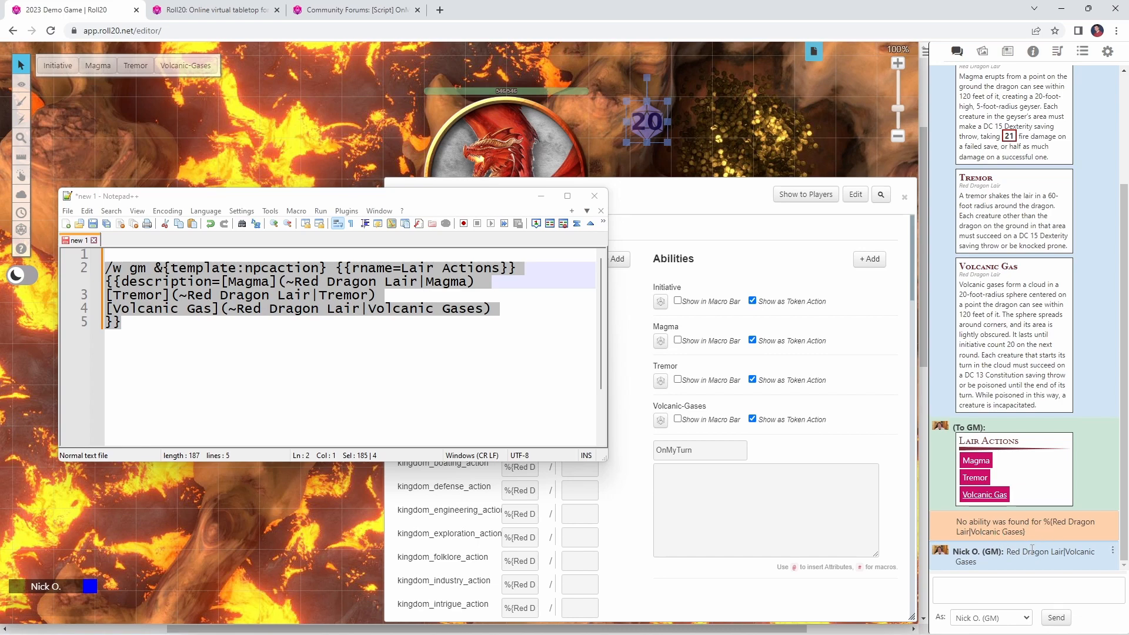
# Change the Volcanic Gas button's ability reference to "Volcanic-Gases" in the Notepad++ Lair Actions macro
pyautogui.click(447, 309)
pyautogui.press('BackSpace')
pyautogui.write('-')
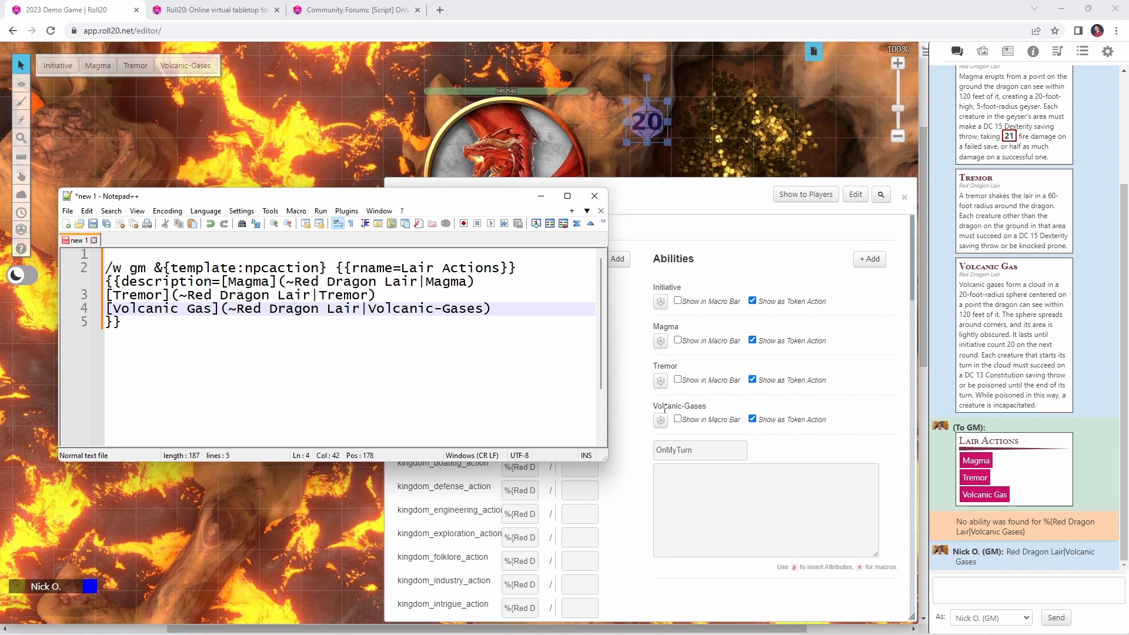
pyautogui.click(390, 367)
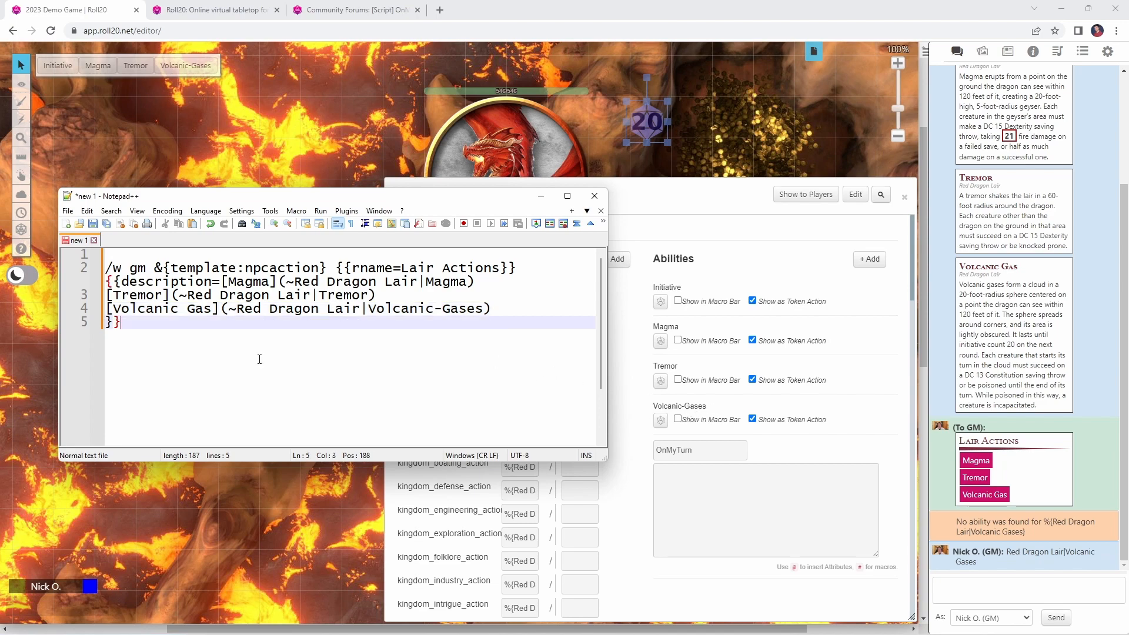
# Copy the corrected Lair Actions macro into the Red Dragon Lair's OnMyTurn ability and save it
pyautogui.moveTo(166, 330); pyautogui.dragTo(101, 272)
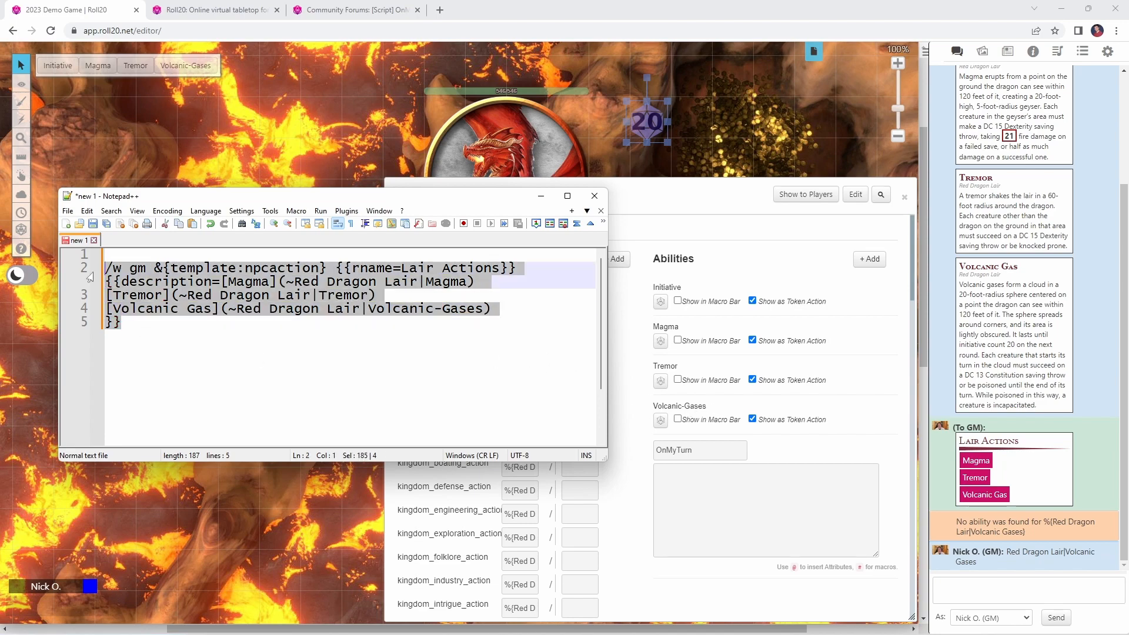
pyautogui.click(706, 519)
pyautogui.hotkey('ctrl', 'v')
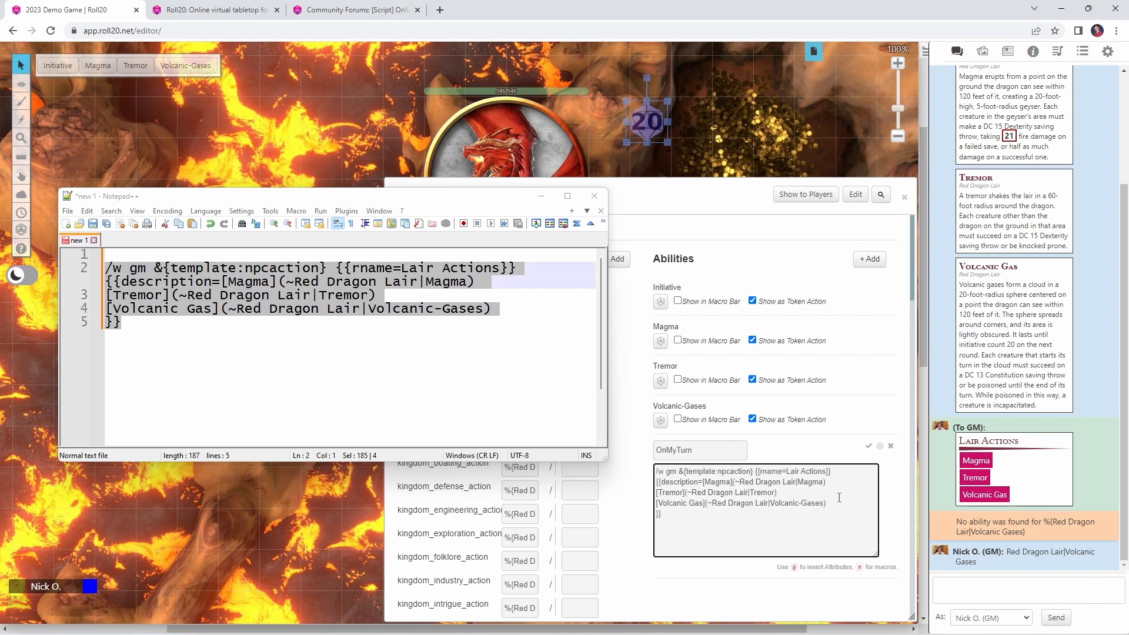
pyautogui.click(868, 446)
# Stop showing Volcanic-Gases, Tremor and Magma as token actions, and put away the Red Dragon Lair sheet
pyautogui.click(752, 419)
pyautogui.click(752, 380)
pyautogui.click(753, 340)
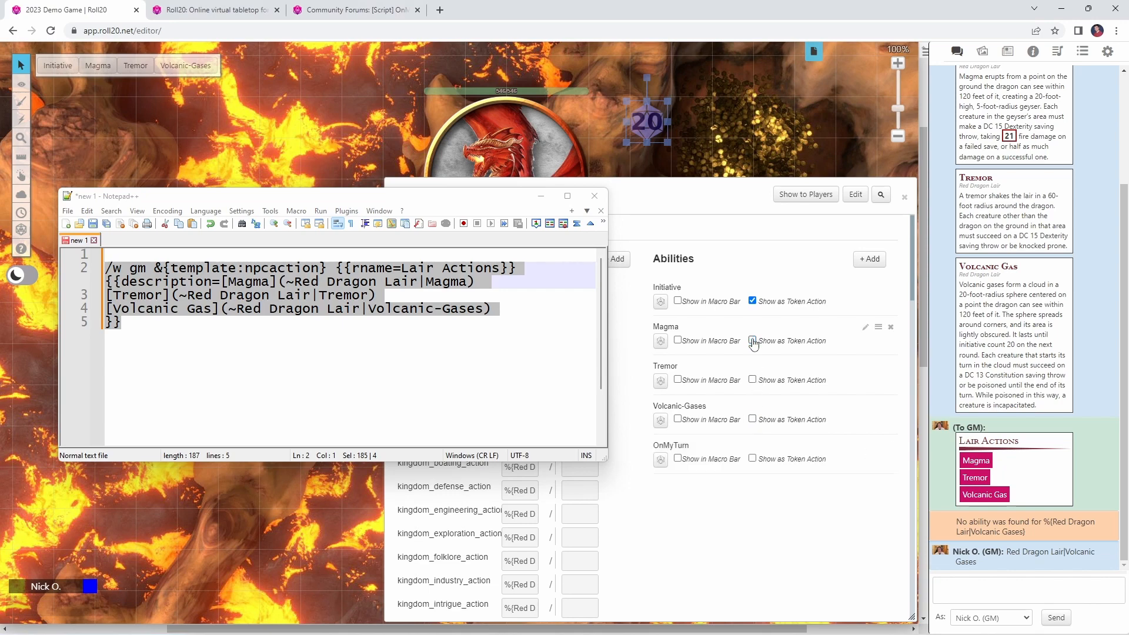
pyautogui.click(622, 310)
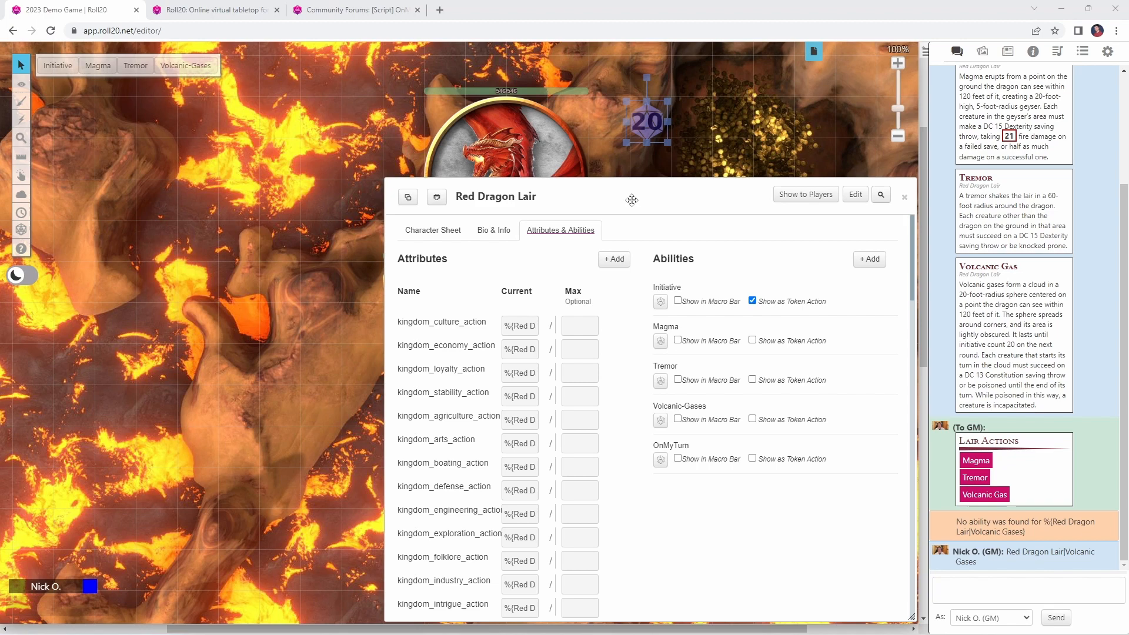
pyautogui.press('Escape')
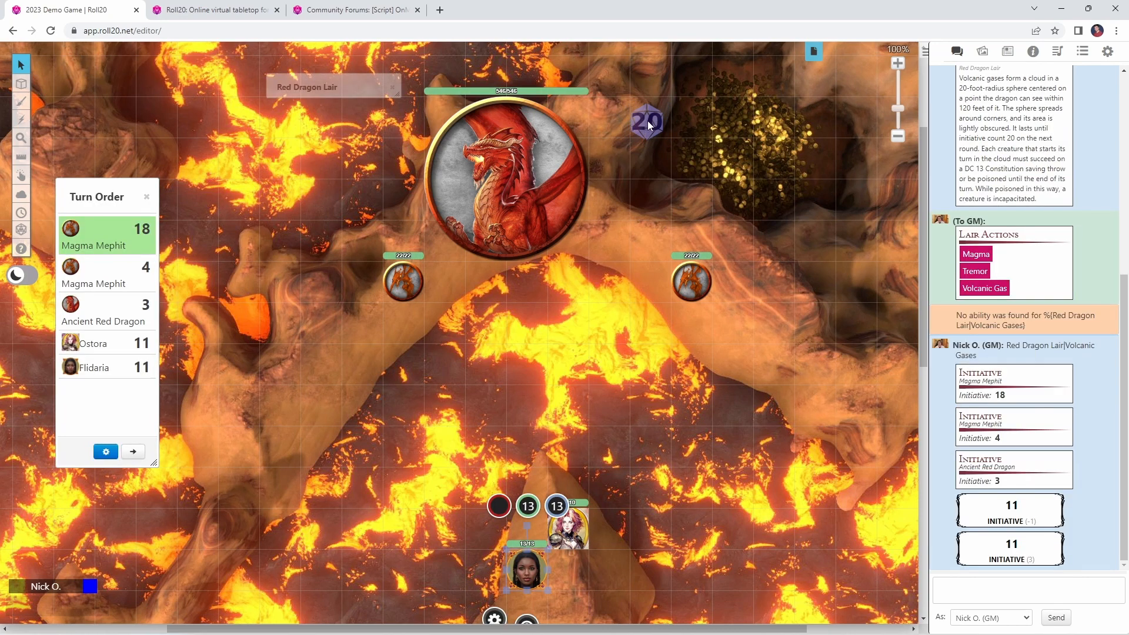
# Add the lair's "20" token to the turn order with its Initiative action, and sort the order from highest to lowest
pyautogui.click(648, 125)
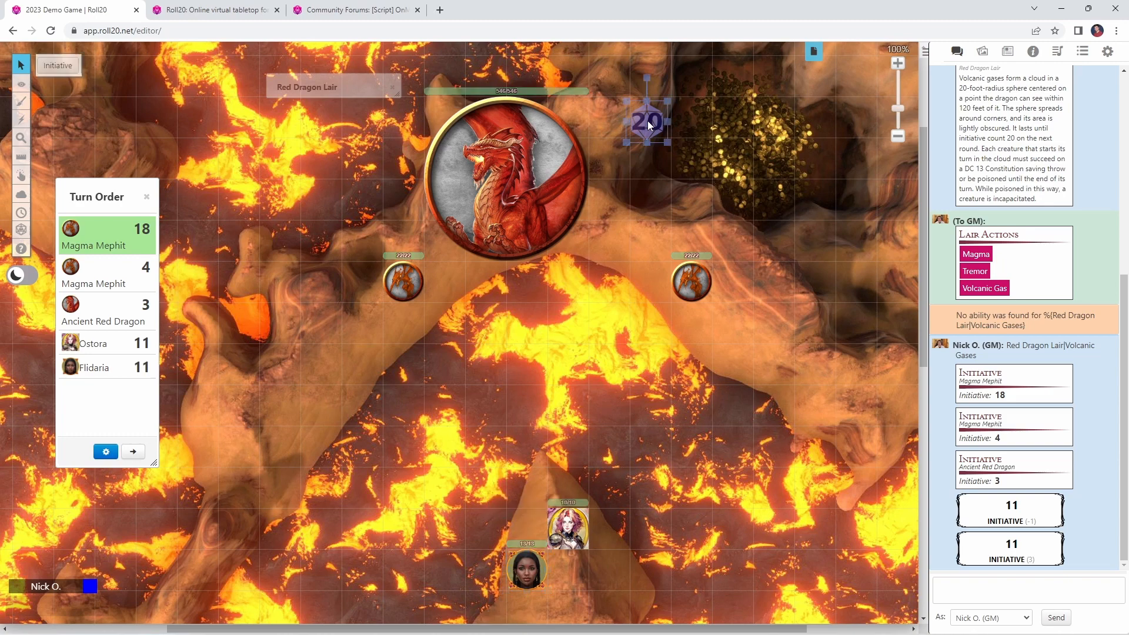
pyautogui.click(62, 71)
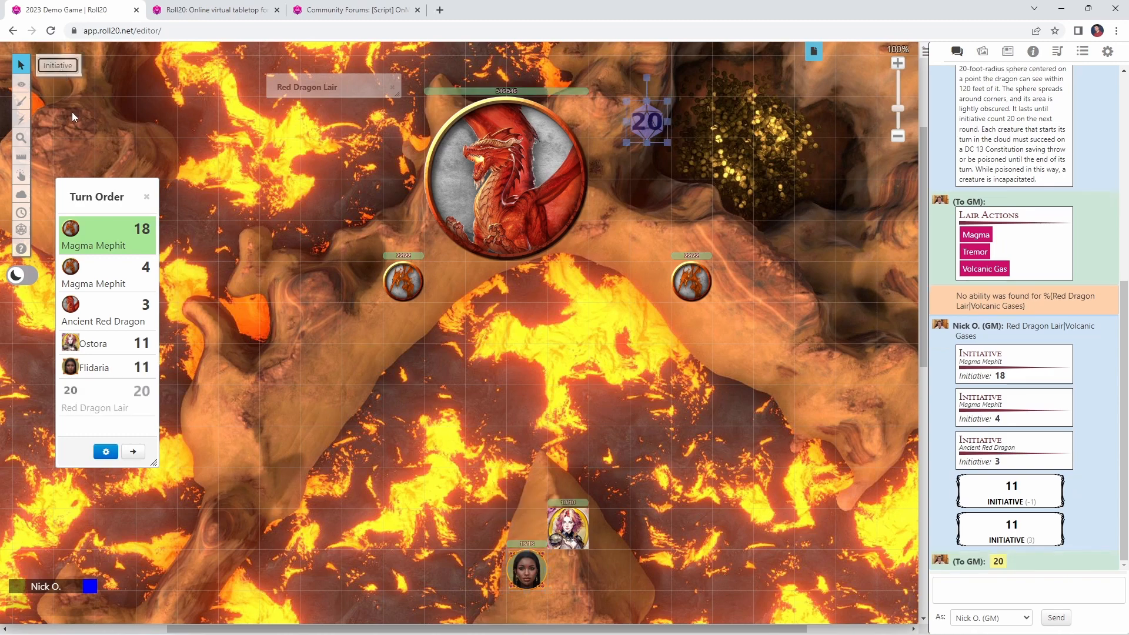
pyautogui.click(106, 452)
pyautogui.click(559, 264)
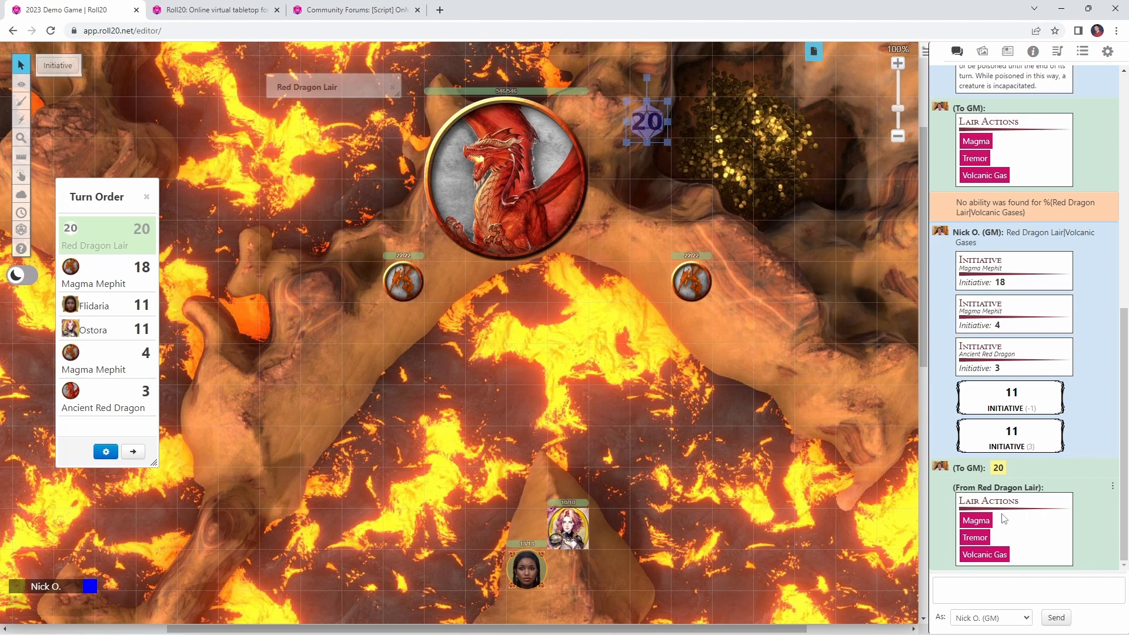
# Run Tremor from the whispered Lair Actions menu and advance to the first Magma Mephit's turn
pyautogui.click(981, 537)
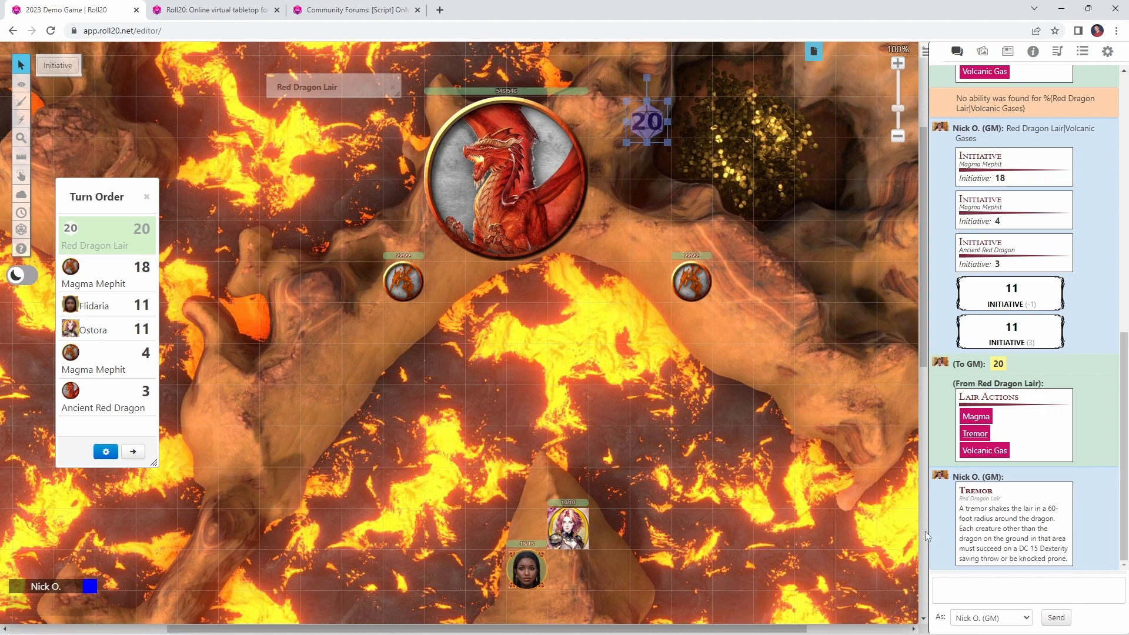
pyautogui.click(134, 452)
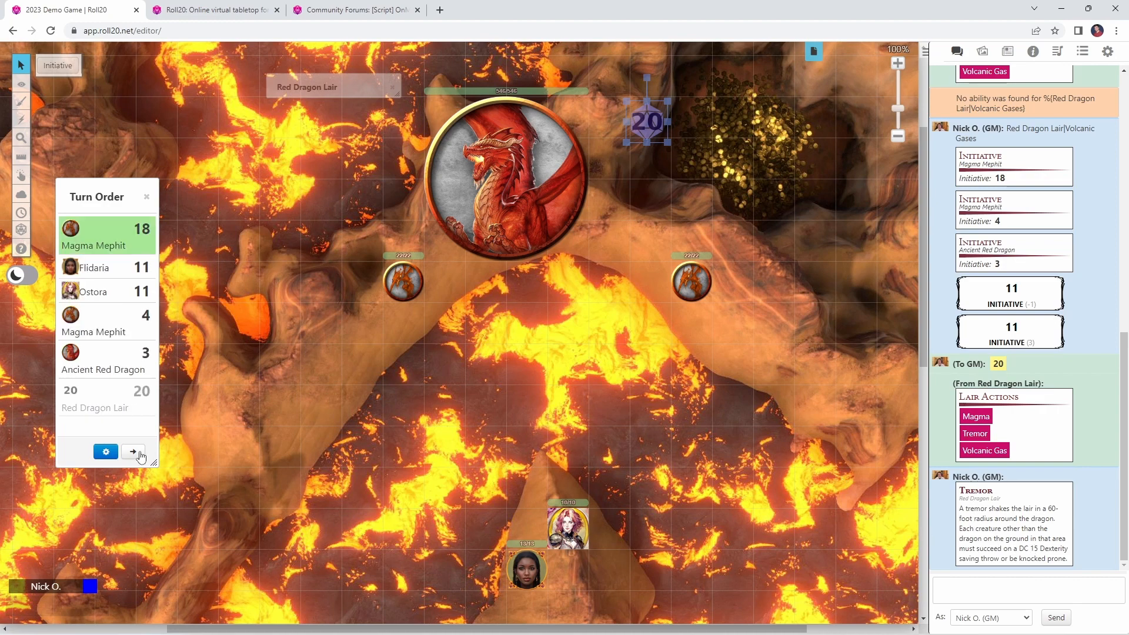
# Move the first Magma Mephit beside the two player characters and send its Fire Breath action to chat from its sheet
pyautogui.moveTo(406, 281); pyautogui.dragTo(487, 529)
pyautogui.doubleClick(487, 530)
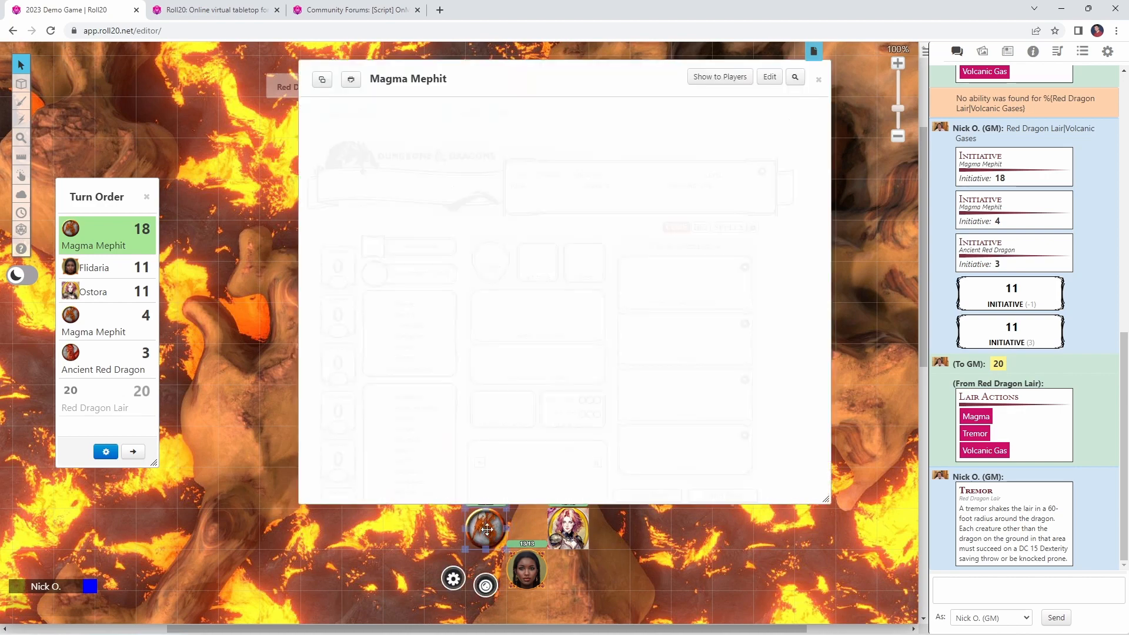
pyautogui.click(600, 227)
pyautogui.click(820, 80)
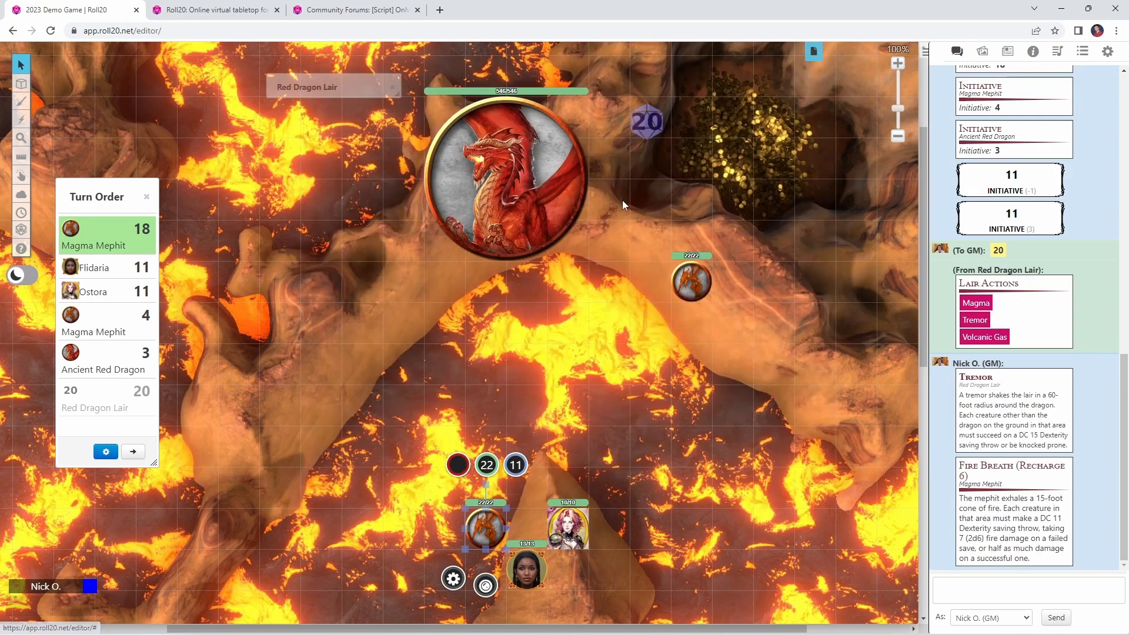
# Advance past both player characters' turns to the second Magma Mephit, and move its token beside the party
pyautogui.click(133, 454)
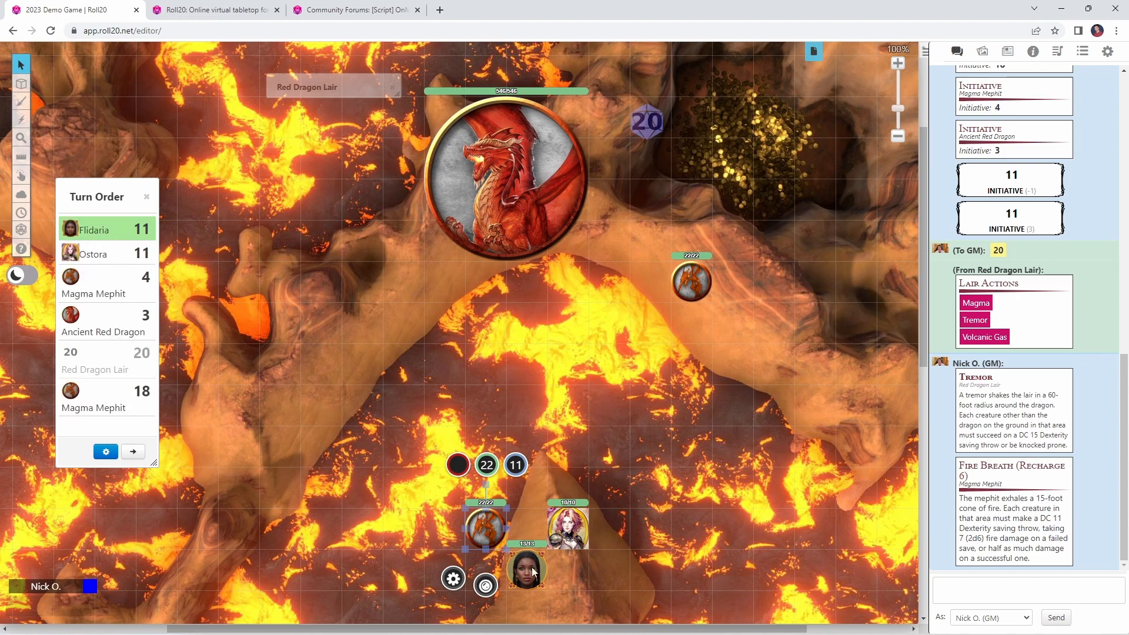
pyautogui.click(132, 454)
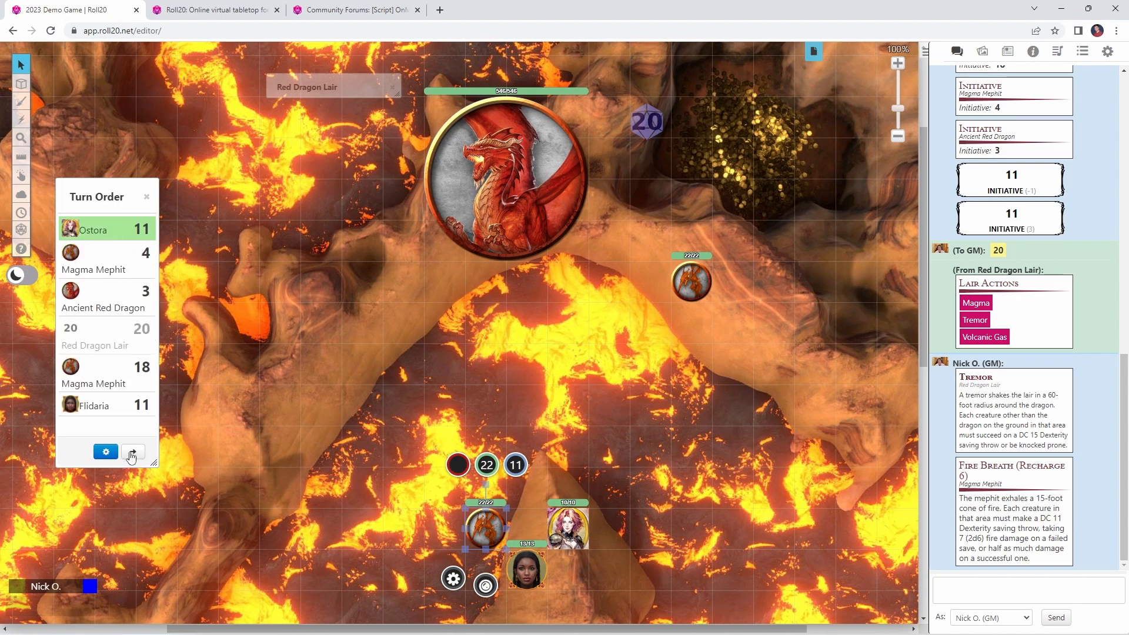
pyautogui.click(132, 453)
pyautogui.moveTo(703, 292); pyautogui.dragTo(621, 496)
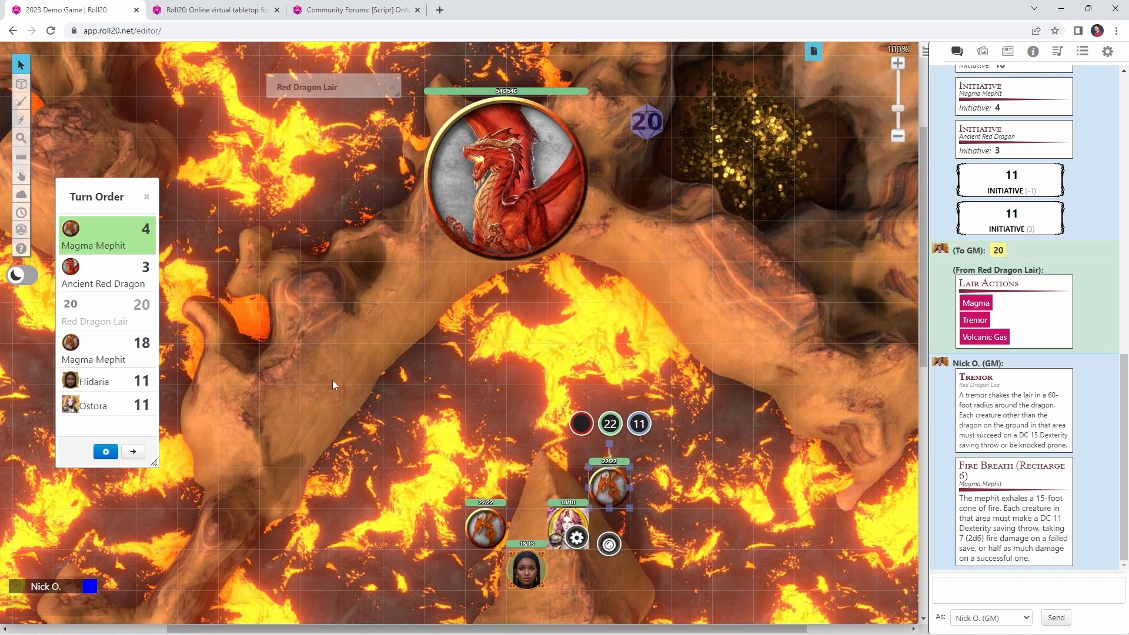
# Advance past the Ancient Red Dragon to the Red Dragon Lair's turn and run Volcanic Gas from the whispered menu
pyautogui.click(135, 454)
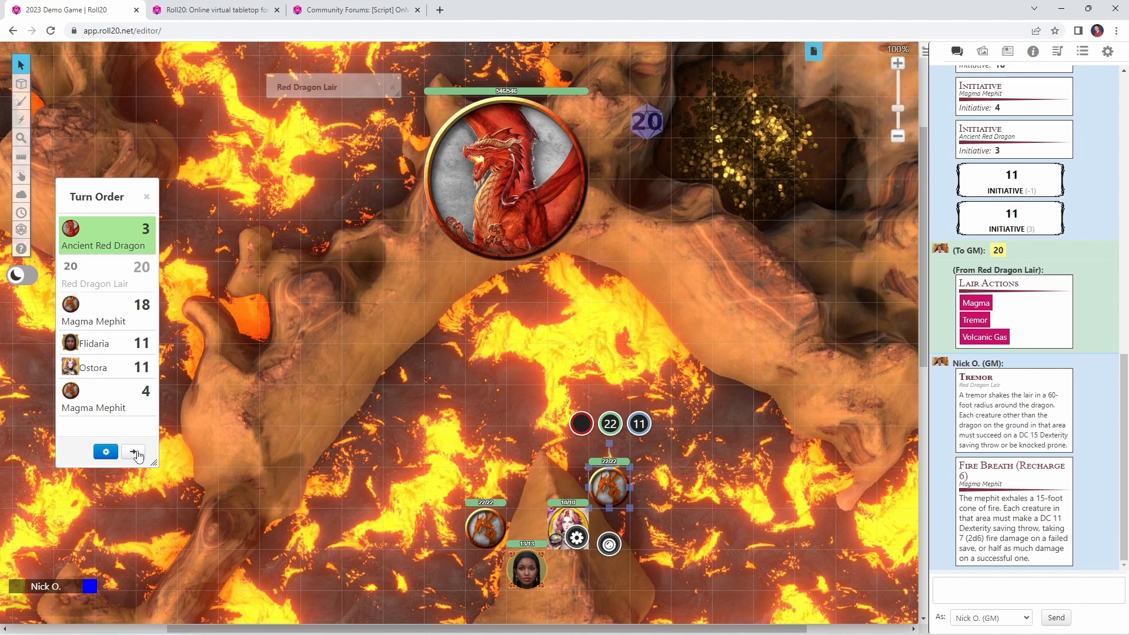
pyautogui.click(135, 453)
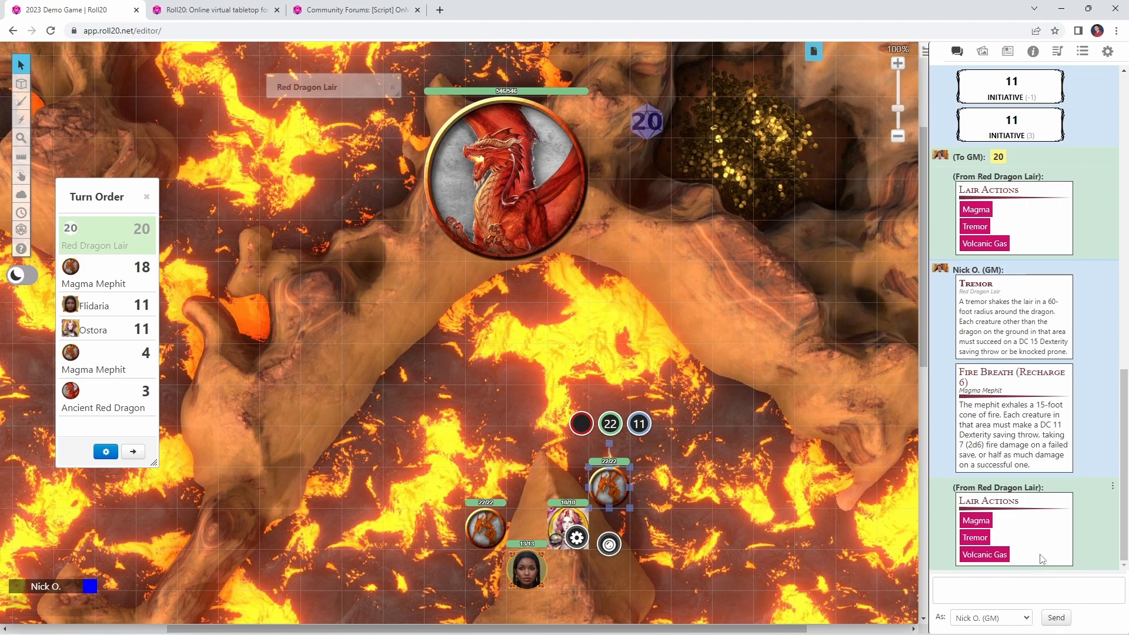
pyautogui.click(983, 556)
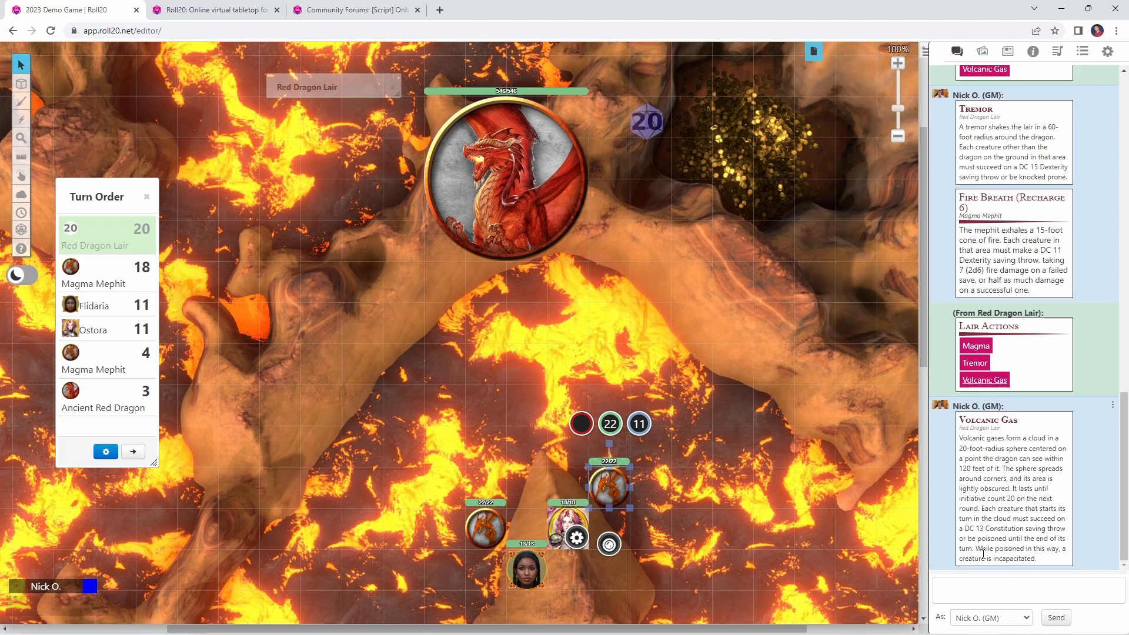